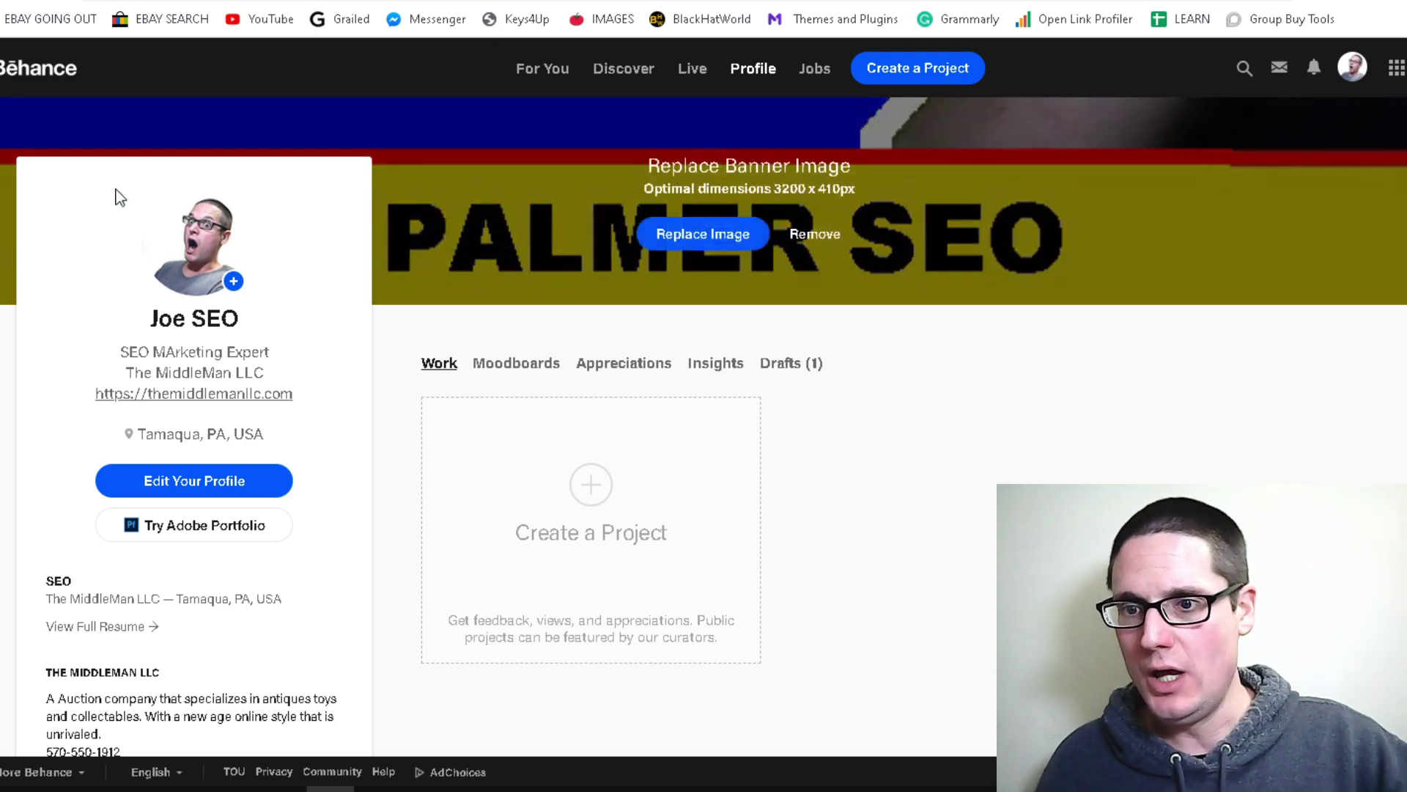
Scroll through The MiddleMan LLC resume and back to the top, then switch to another tab
scroll(314, 300, "down", 2)
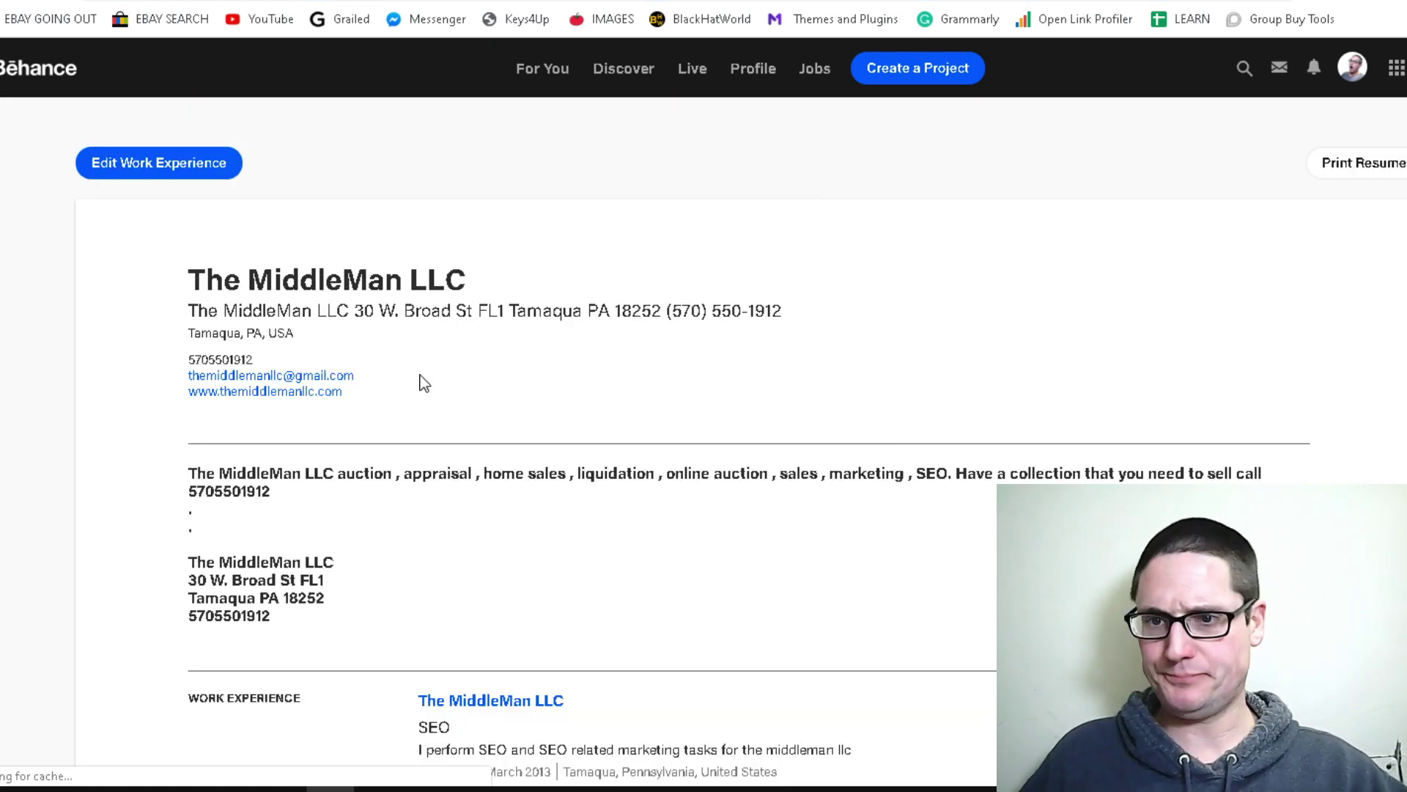
scroll(422, 293, "down", 3)
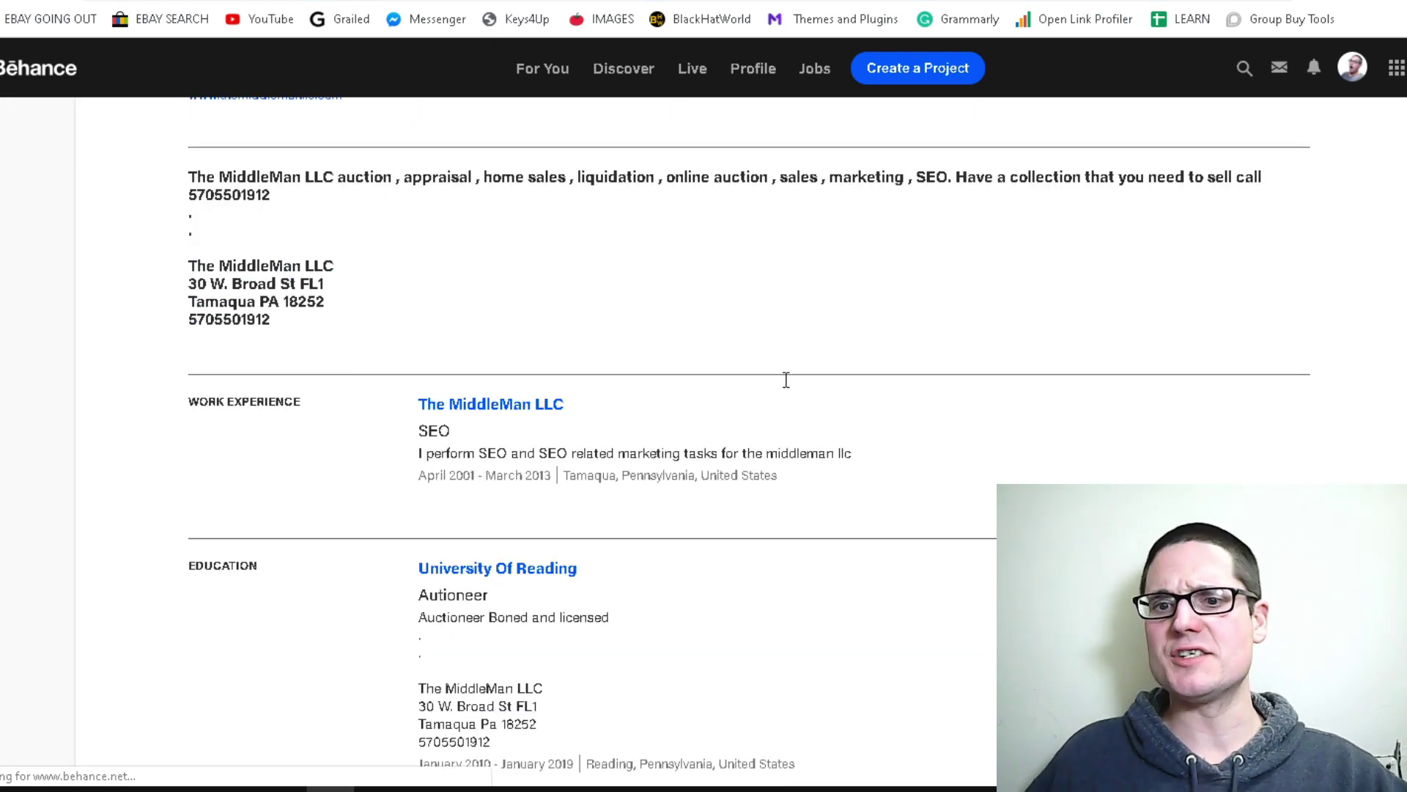
scroll(785, 392, "down", 5)
scroll(809, 423, "up", 10)
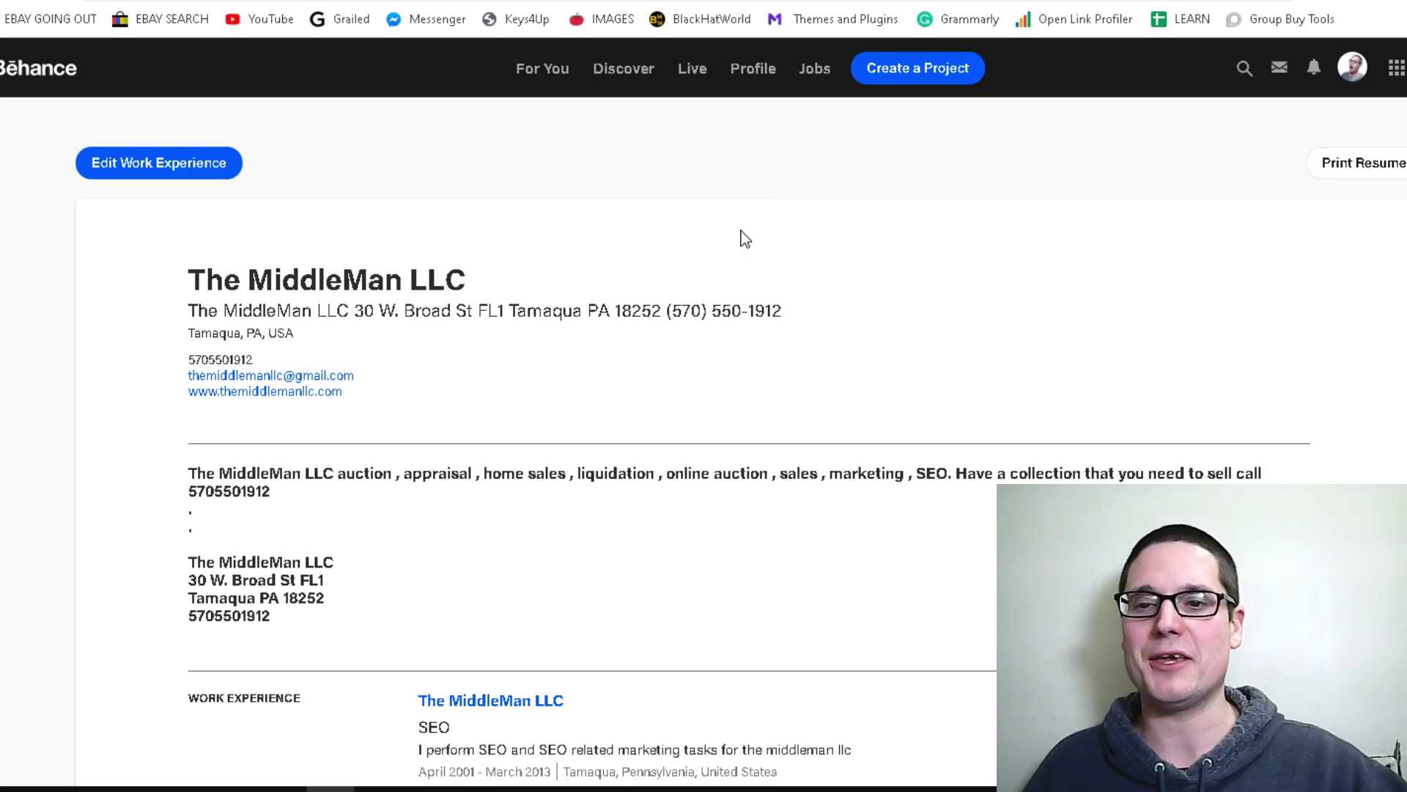
left_click(352, 1)
Move from the mail.com tab to a blank Google new-tab page
left_click(110, 1)
left_click(44, 0)
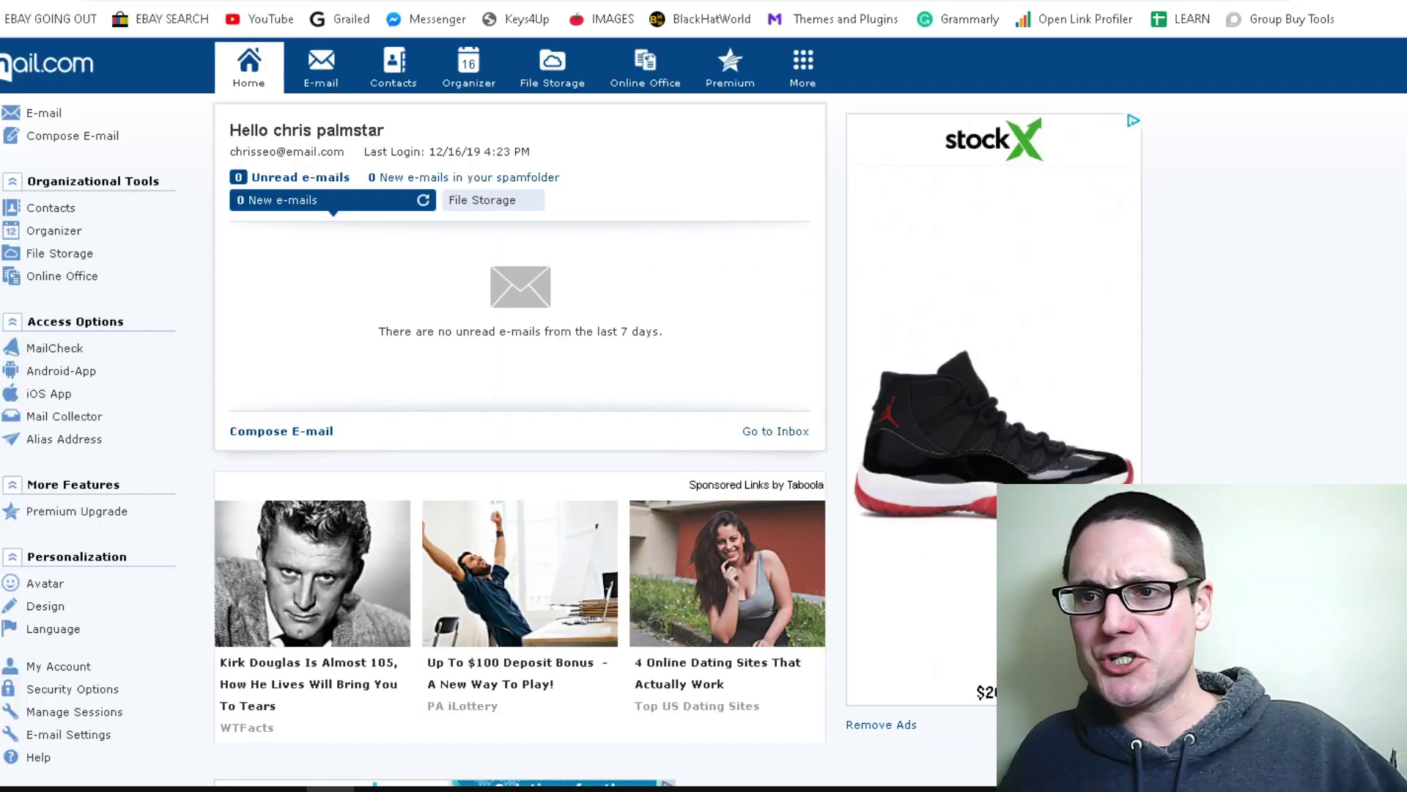
left_click(293, 1)
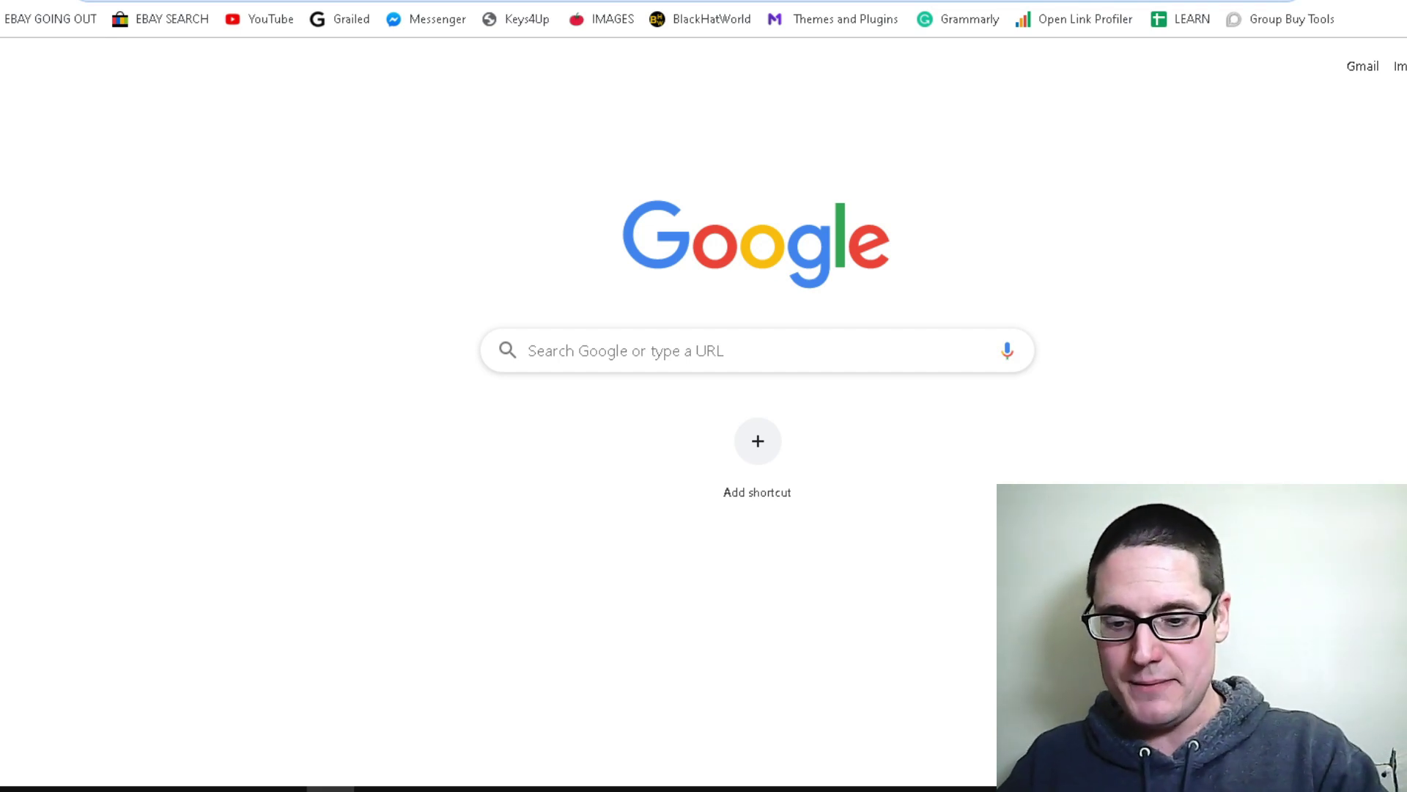
Load behance.net/team/ to reach the topic-picking onboarding screen
type("behance.net")
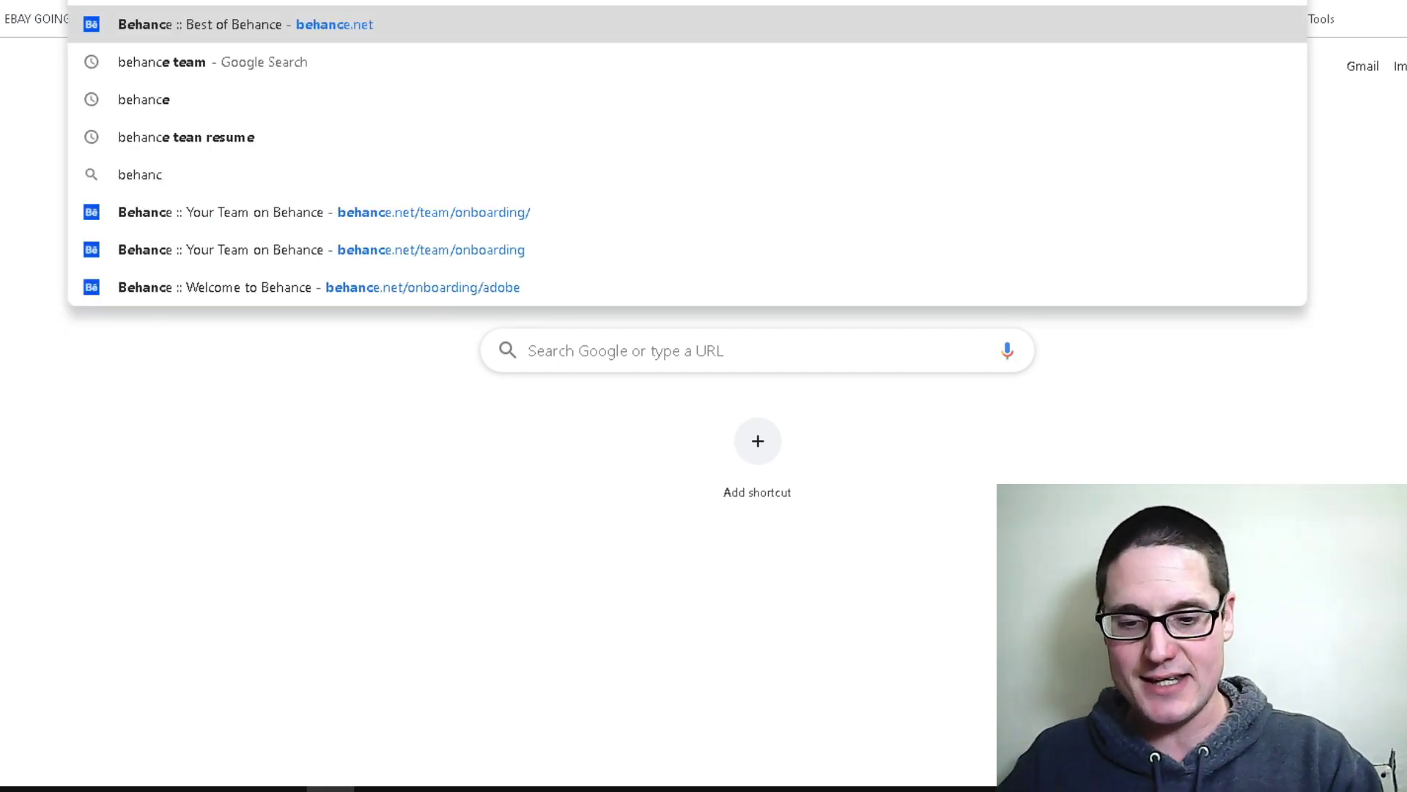
type("/team/")
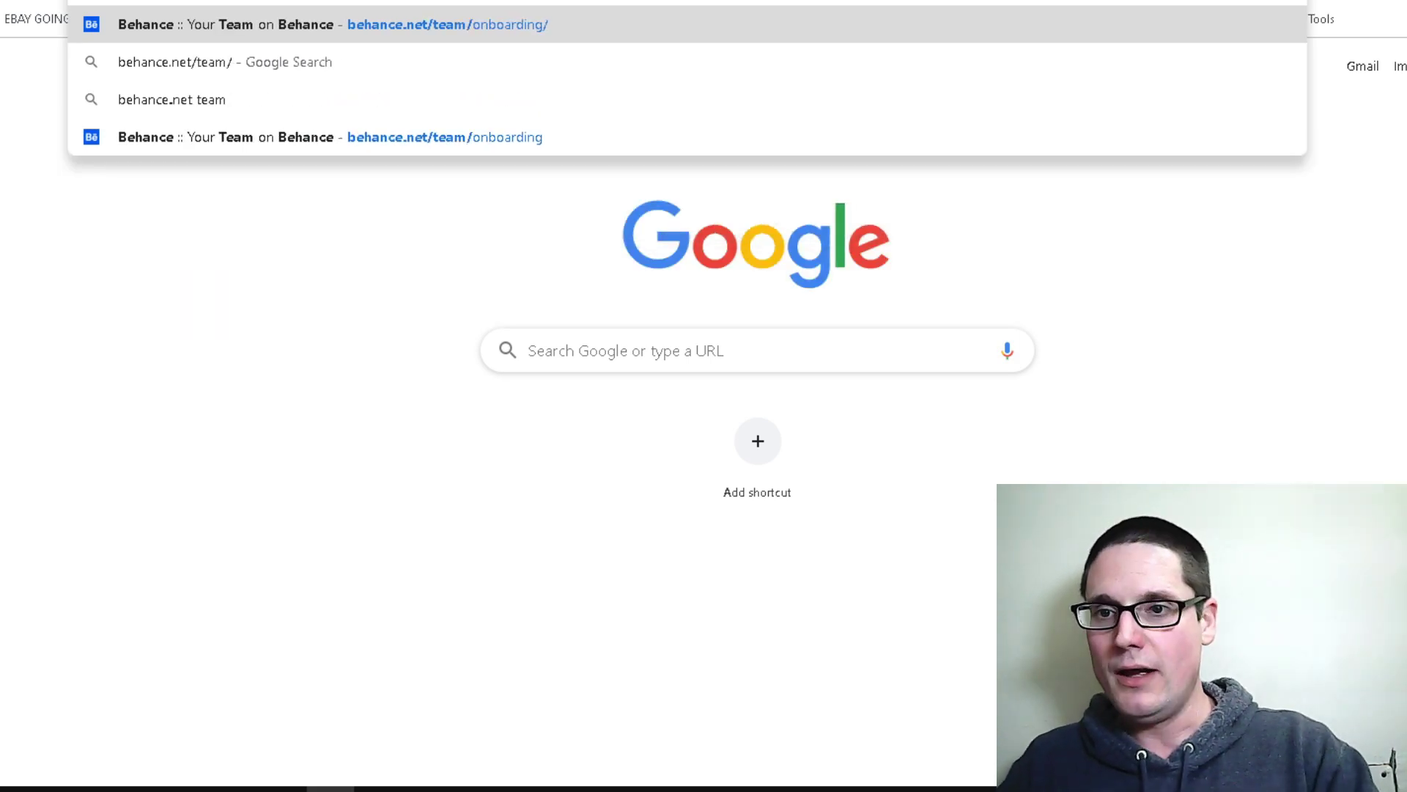
key("Return")
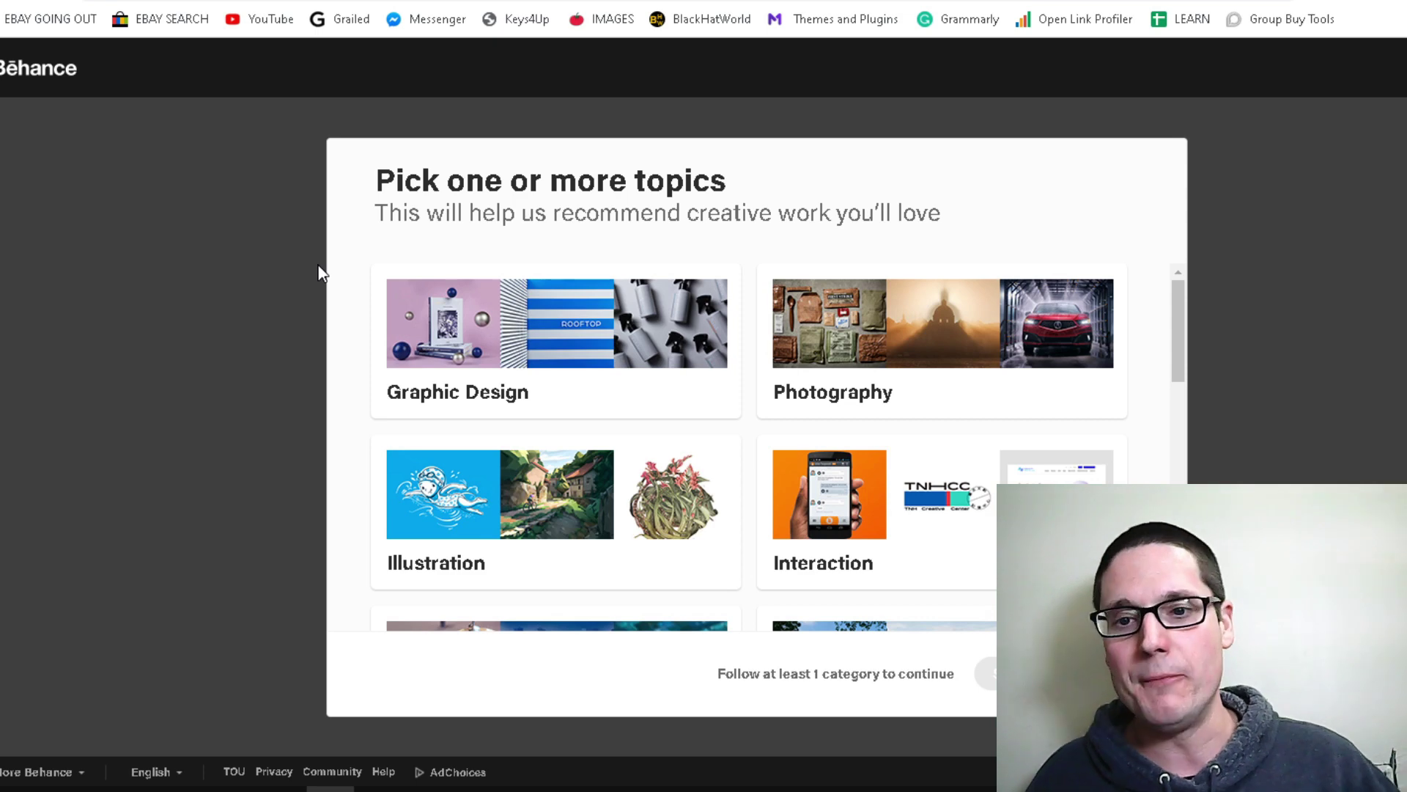
Follow Graphic Design, then go to the account's empty Behance profile through the avatar menu
left_click(577, 277)
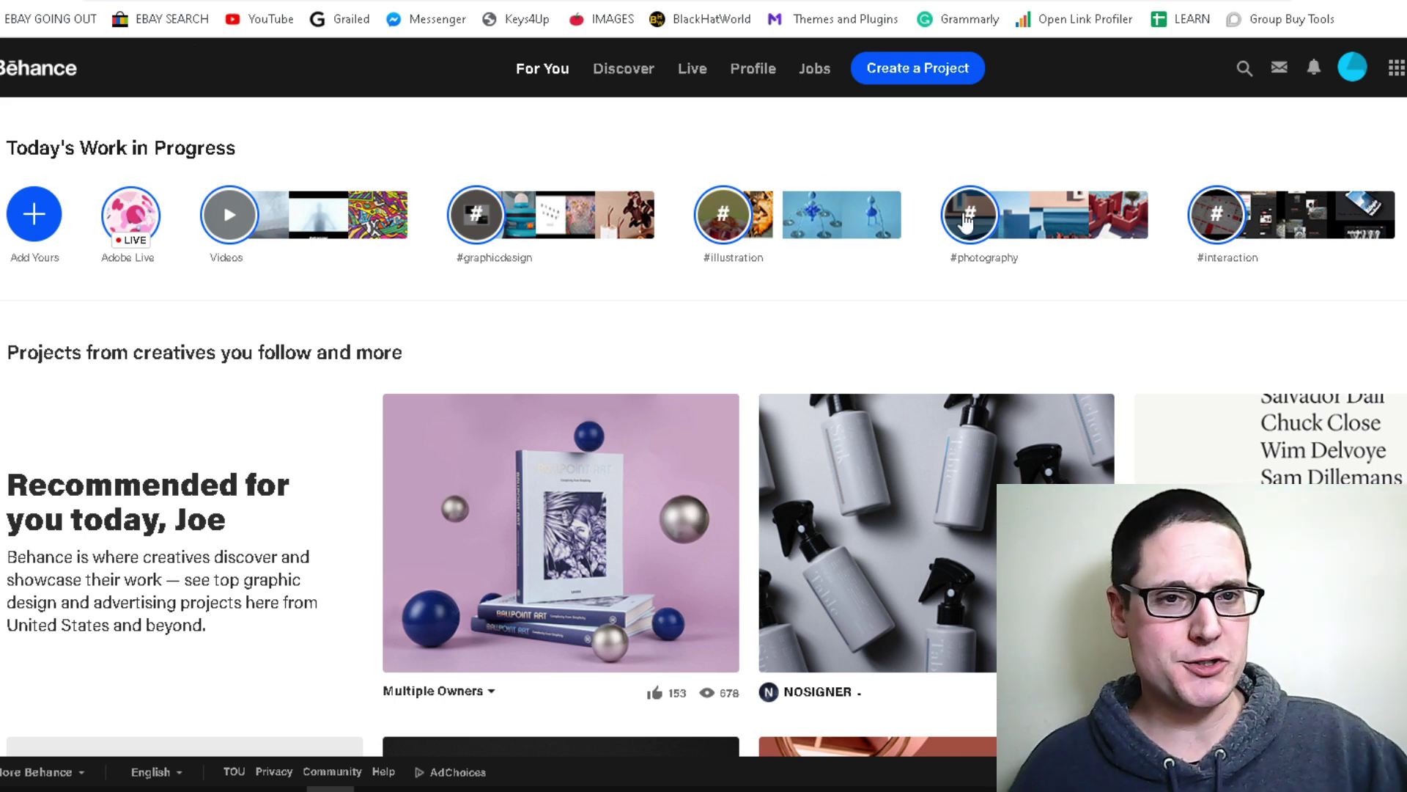
left_click(1352, 67)
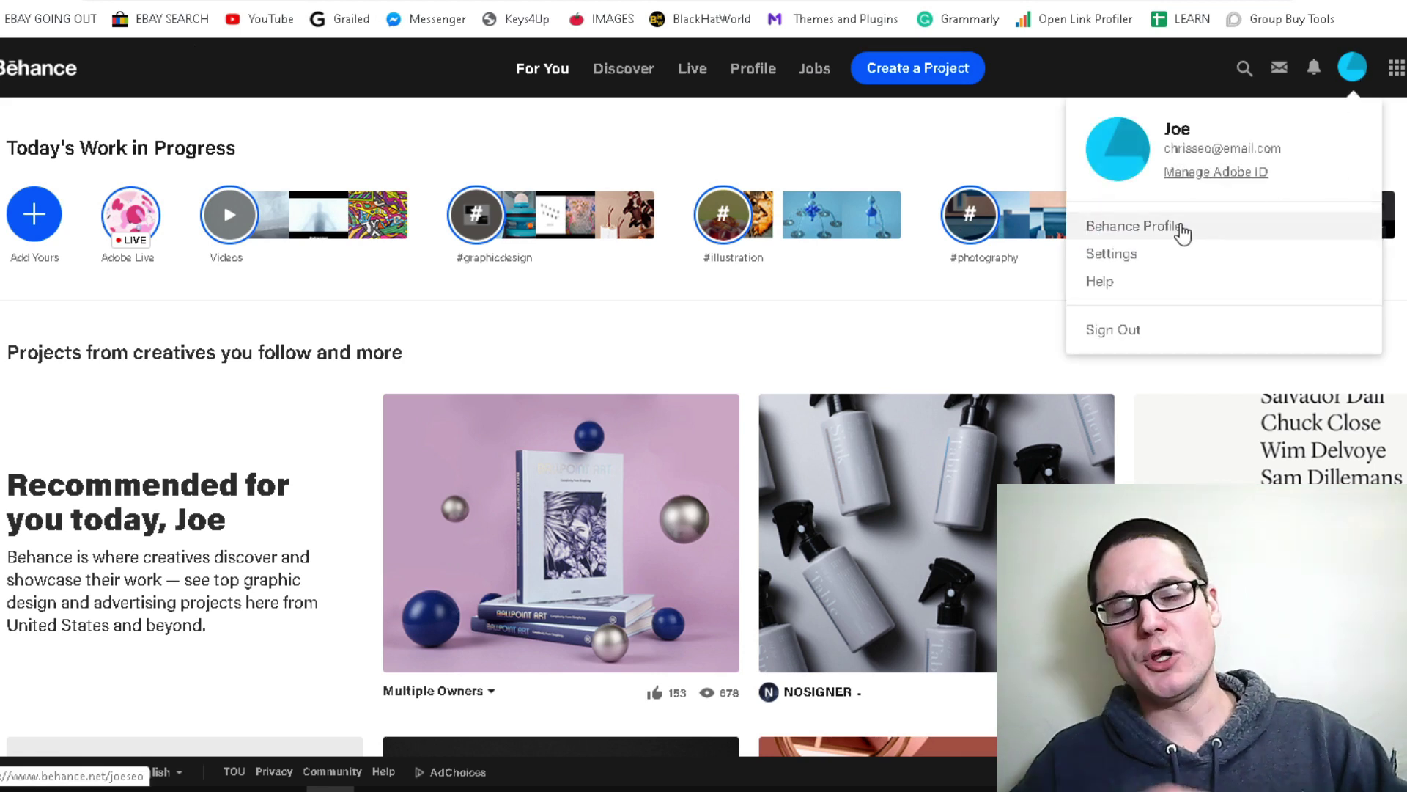
left_click(1182, 233)
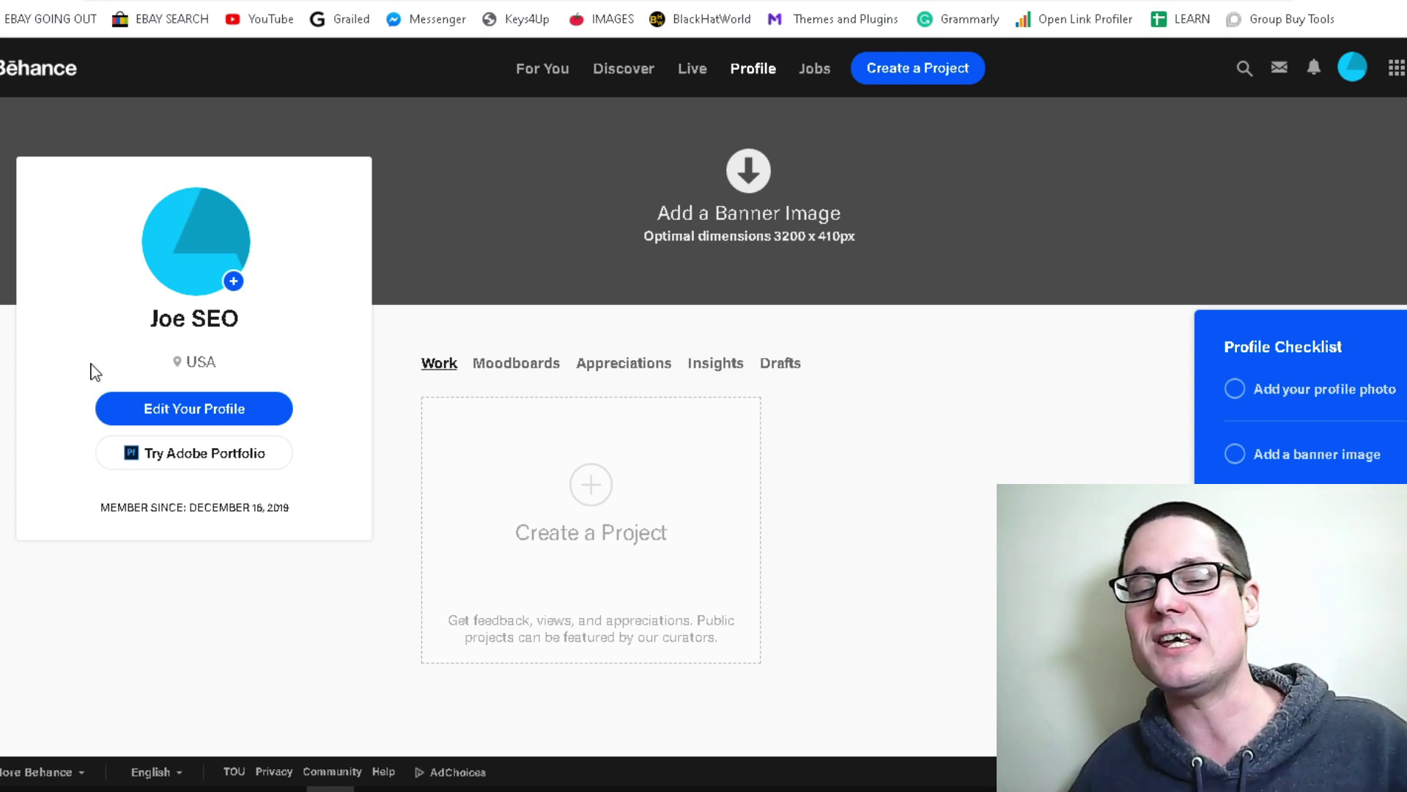
Edit the profile, enter The MiddleMan LLC as the team, and add the website address
left_click(224, 416)
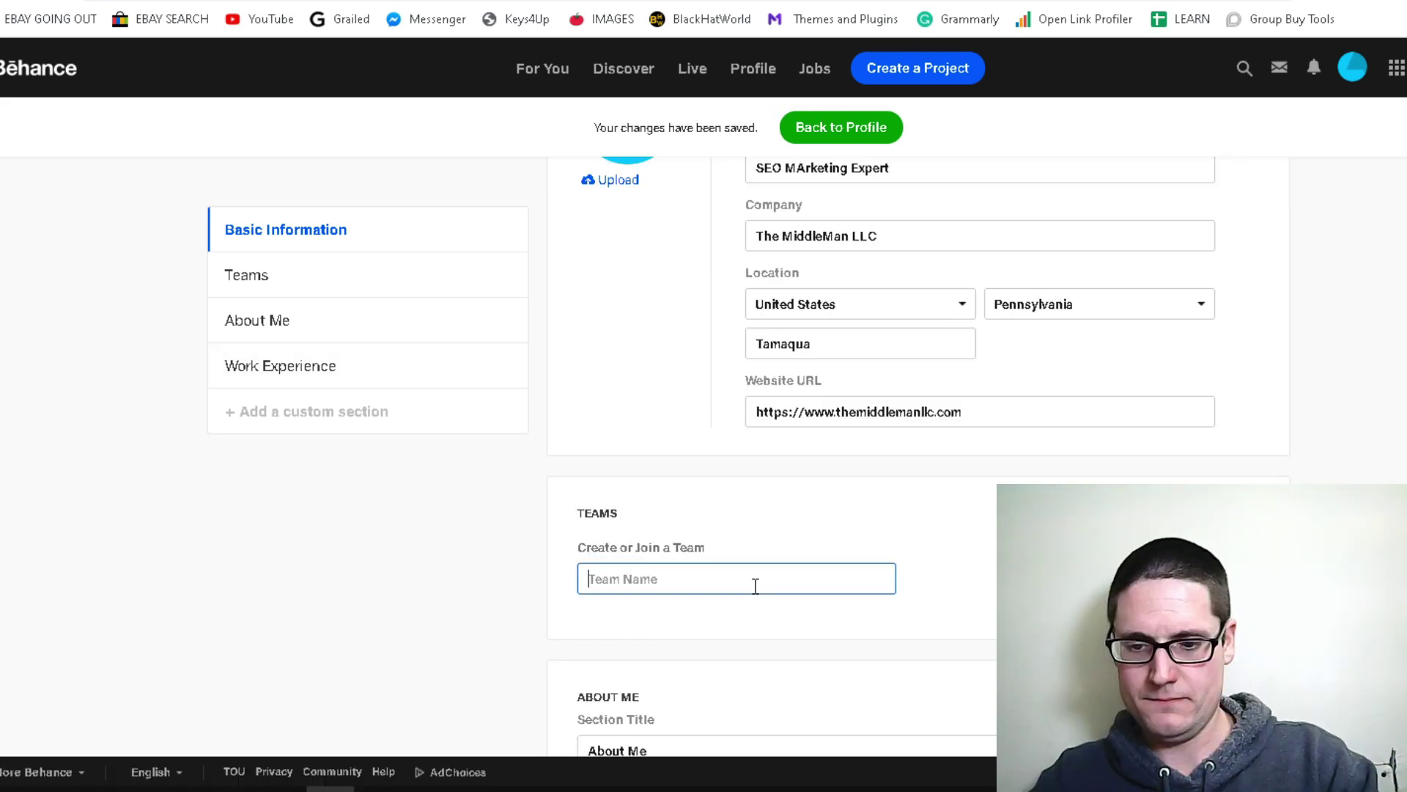
type("Th")
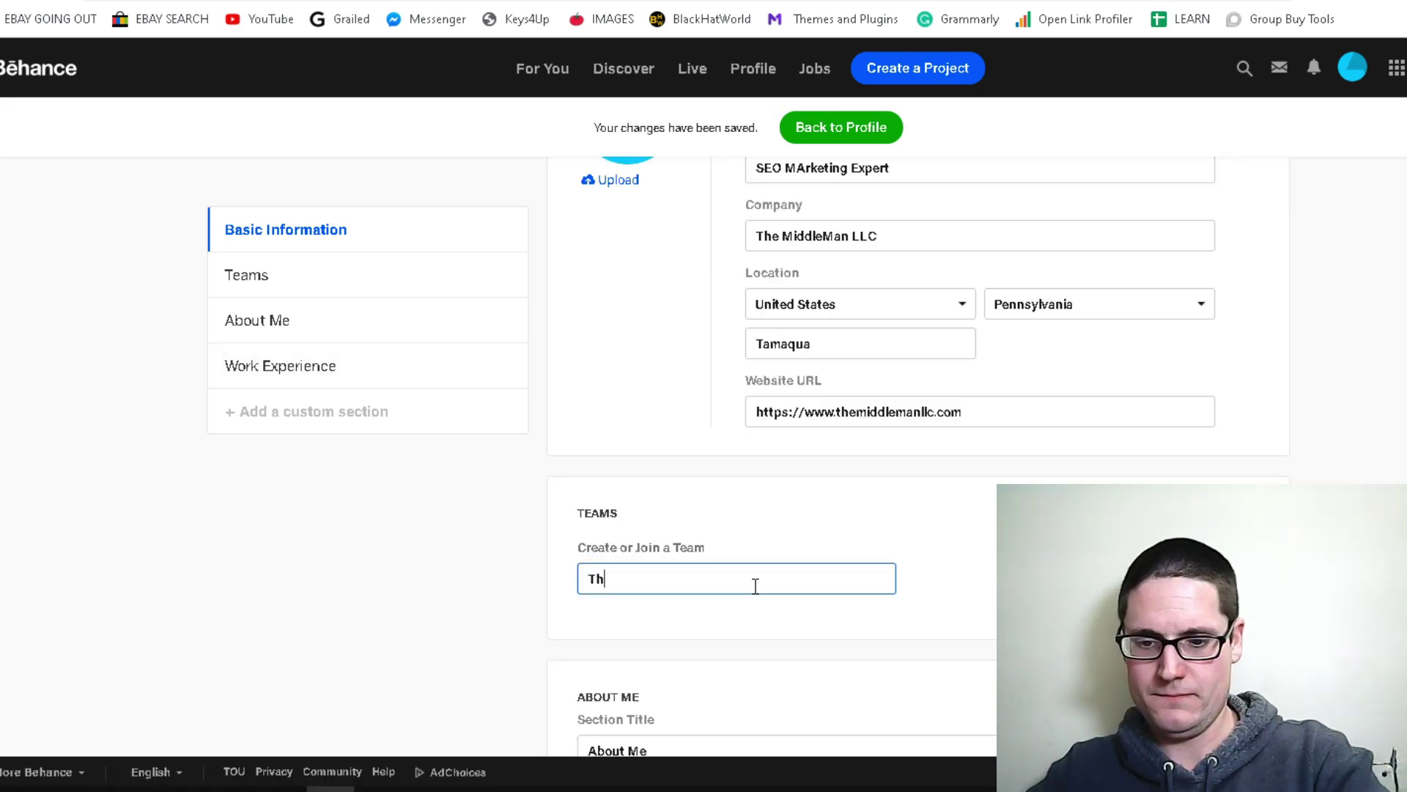
type("e Middle")
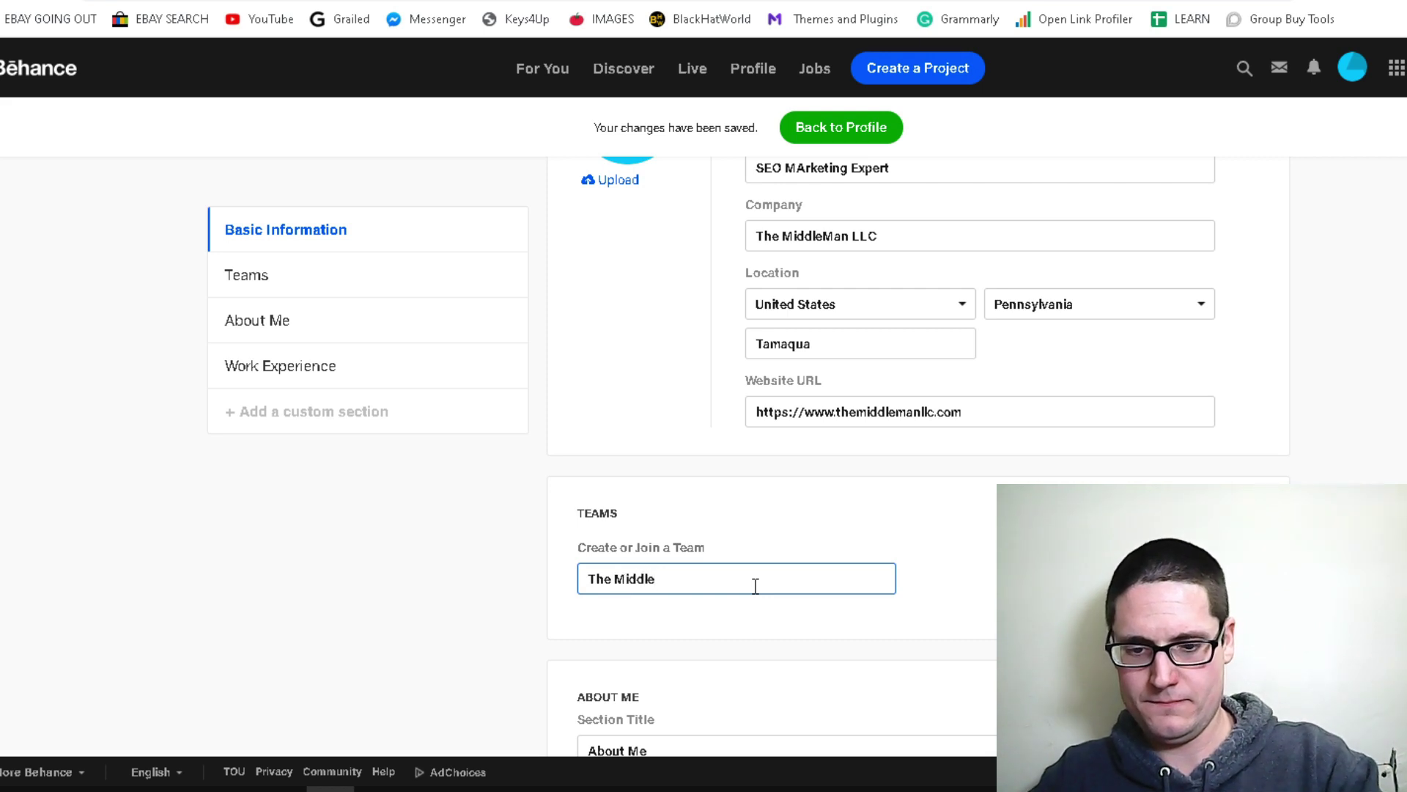
type("Man LLC")
key("Tab")
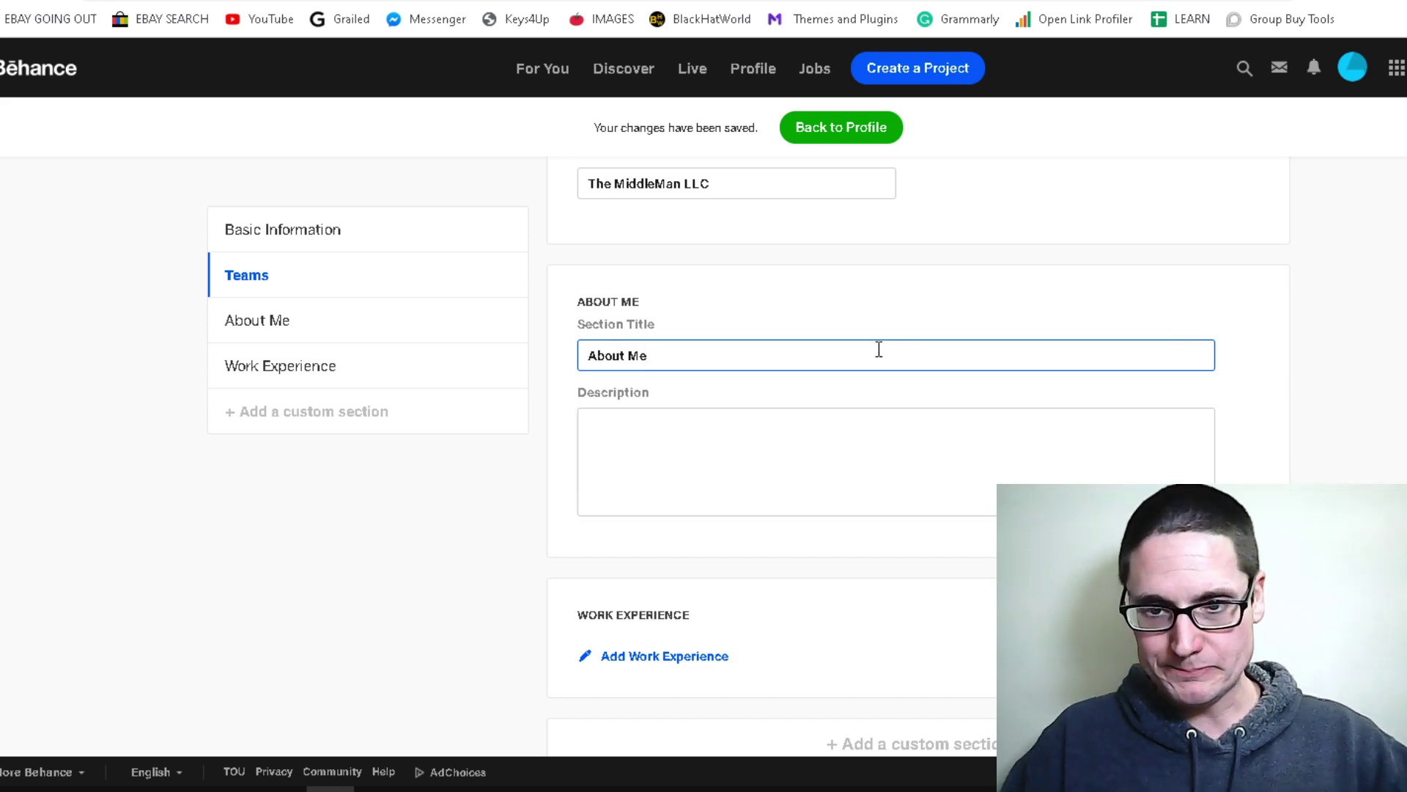
type("iddleman")
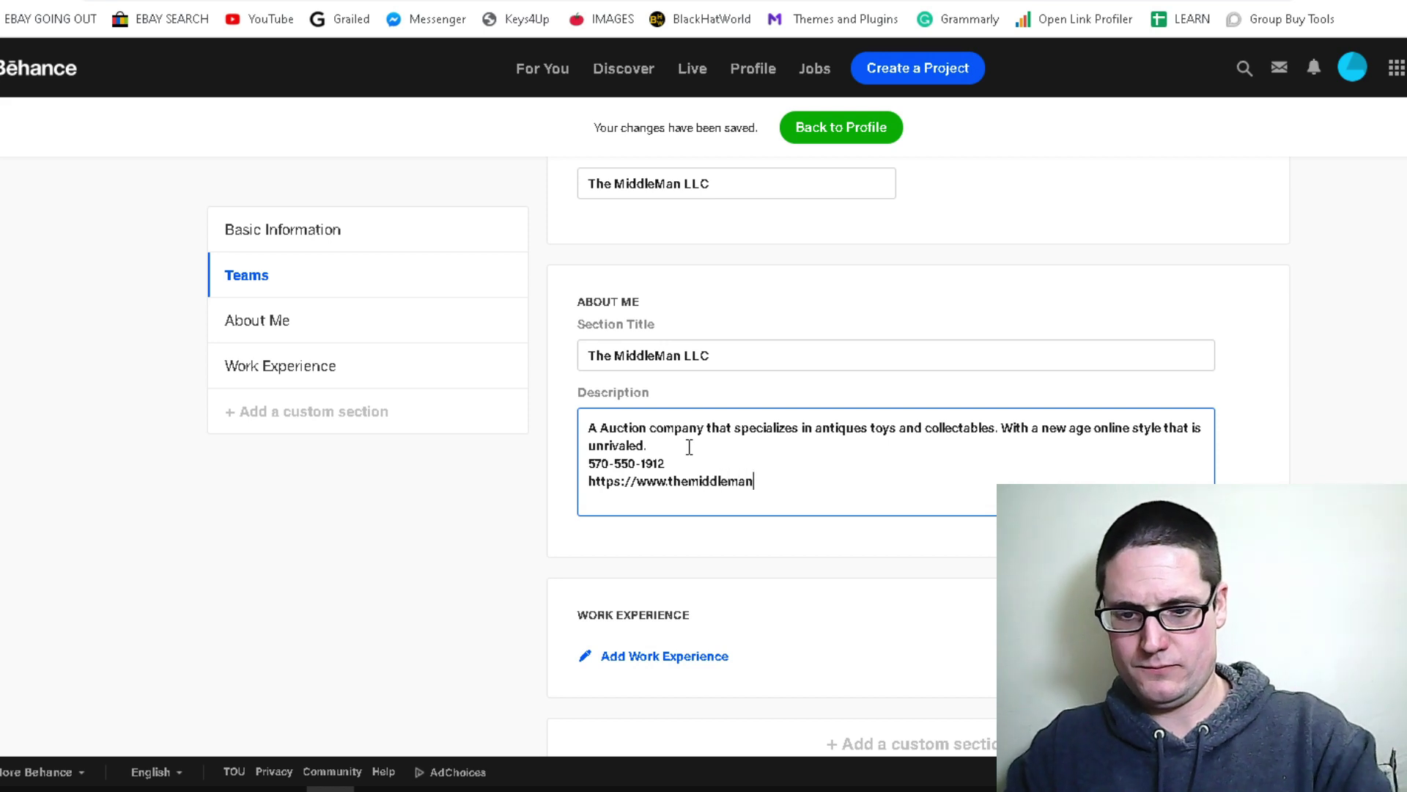
type("llc.com")
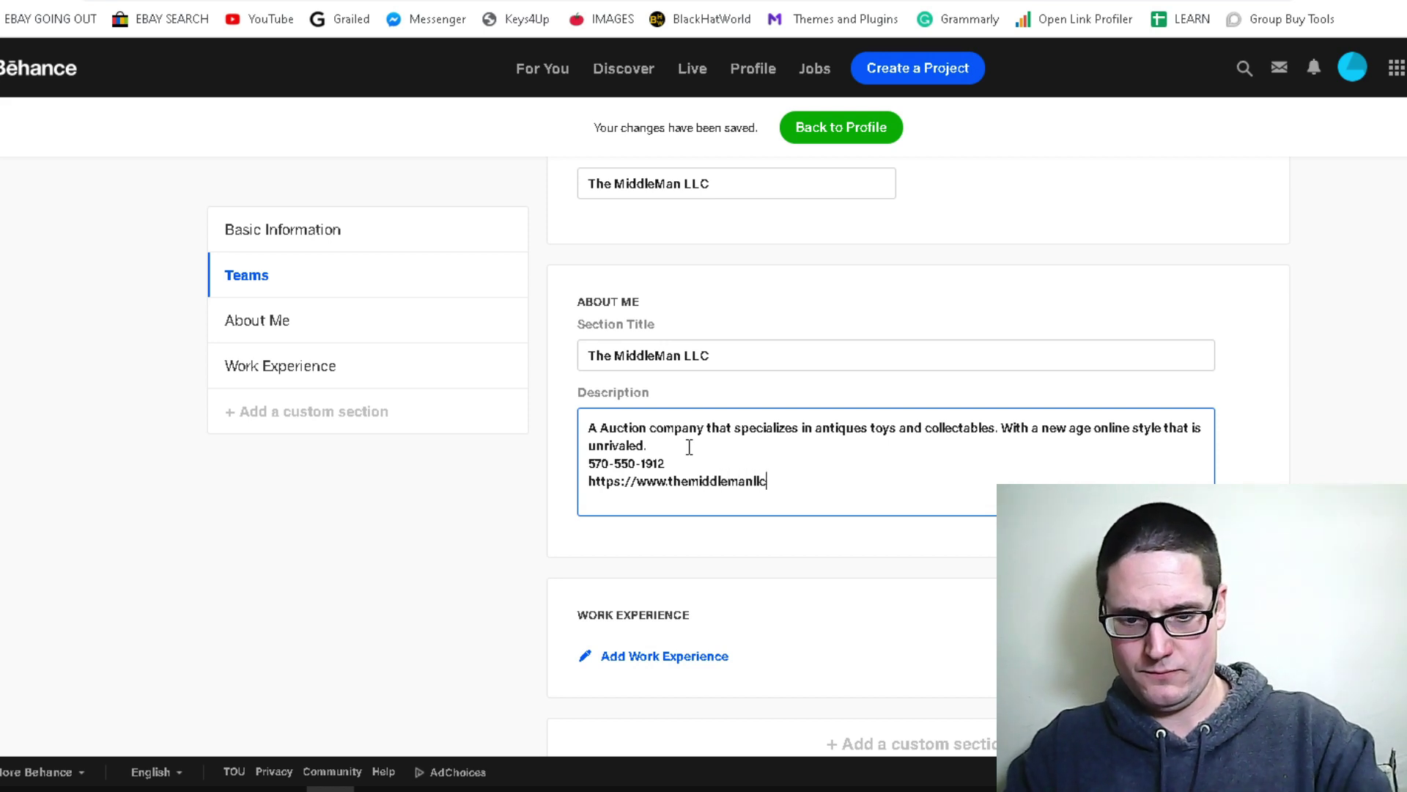
scroll(685, 572, "down", 1)
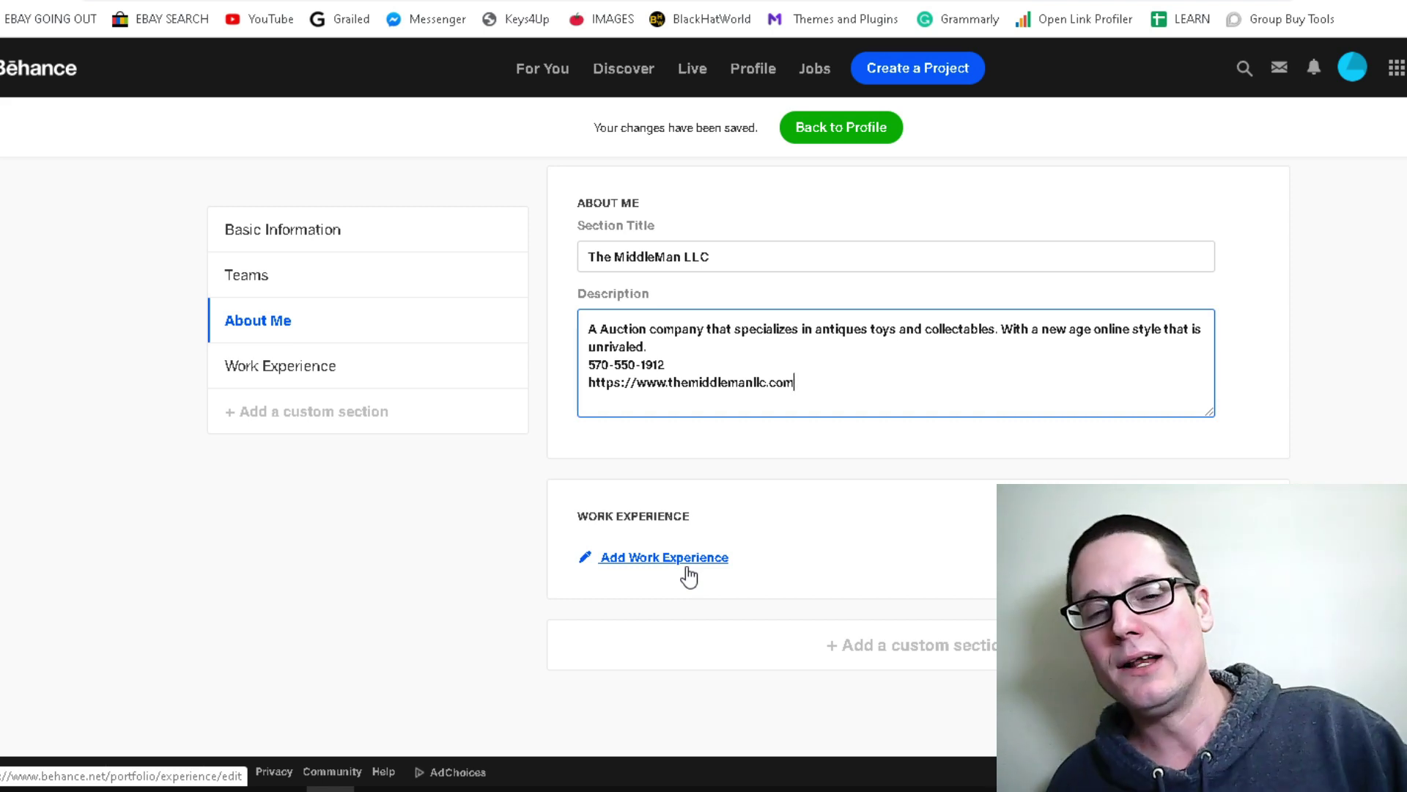
Open the resume editor and place the cursor in the website address field
left_click(688, 565)
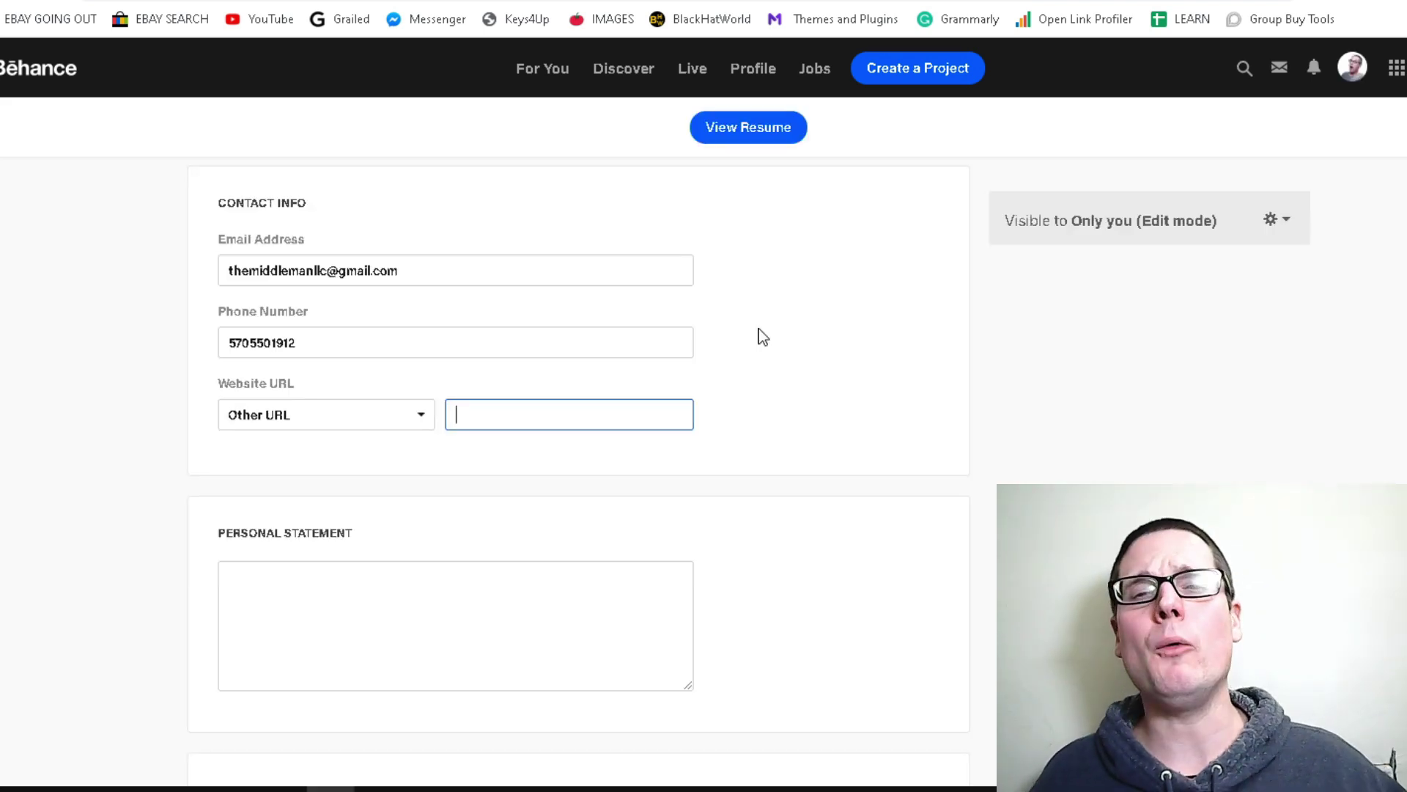
scroll(480, 448, "up", 5)
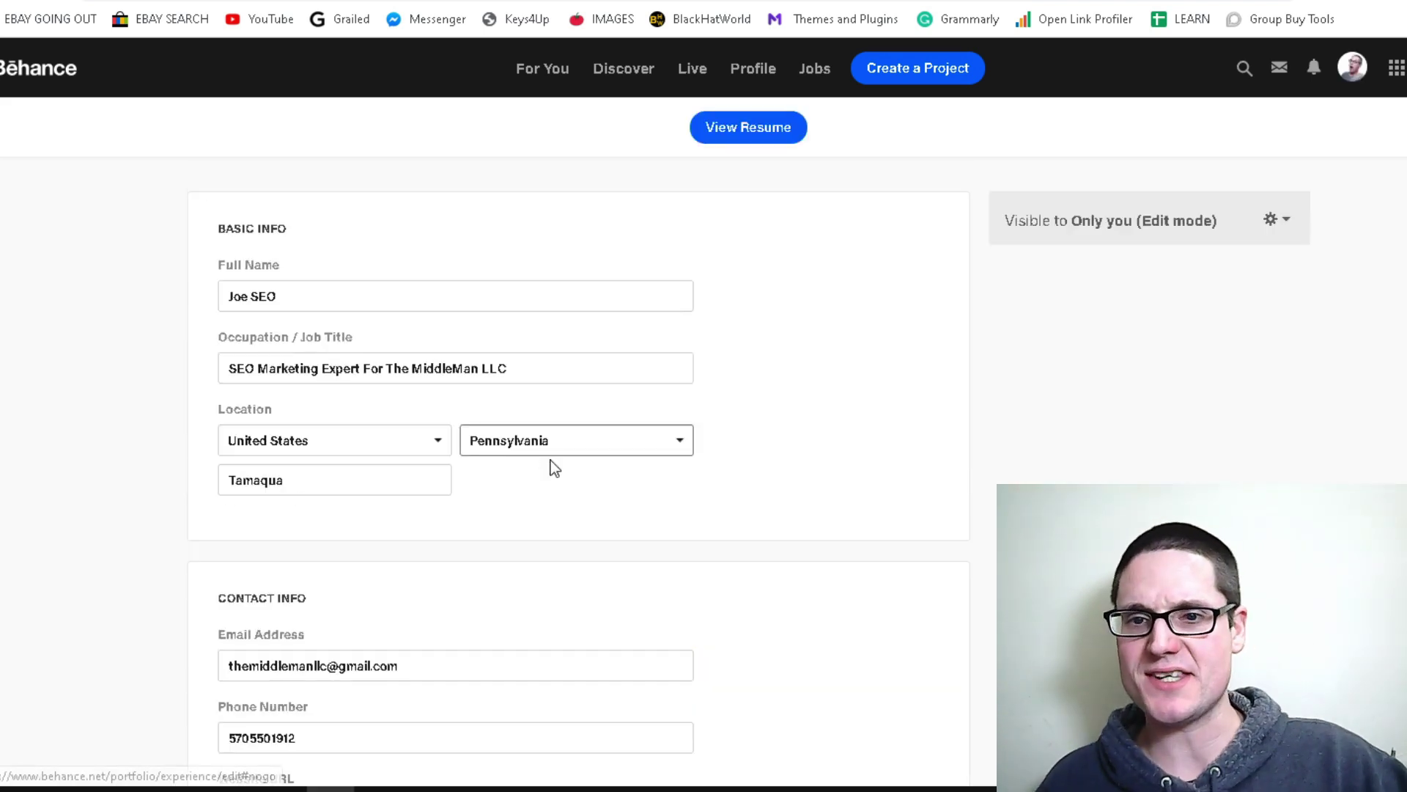
scroll(565, 477, "down", 5)
left_click(628, 408)
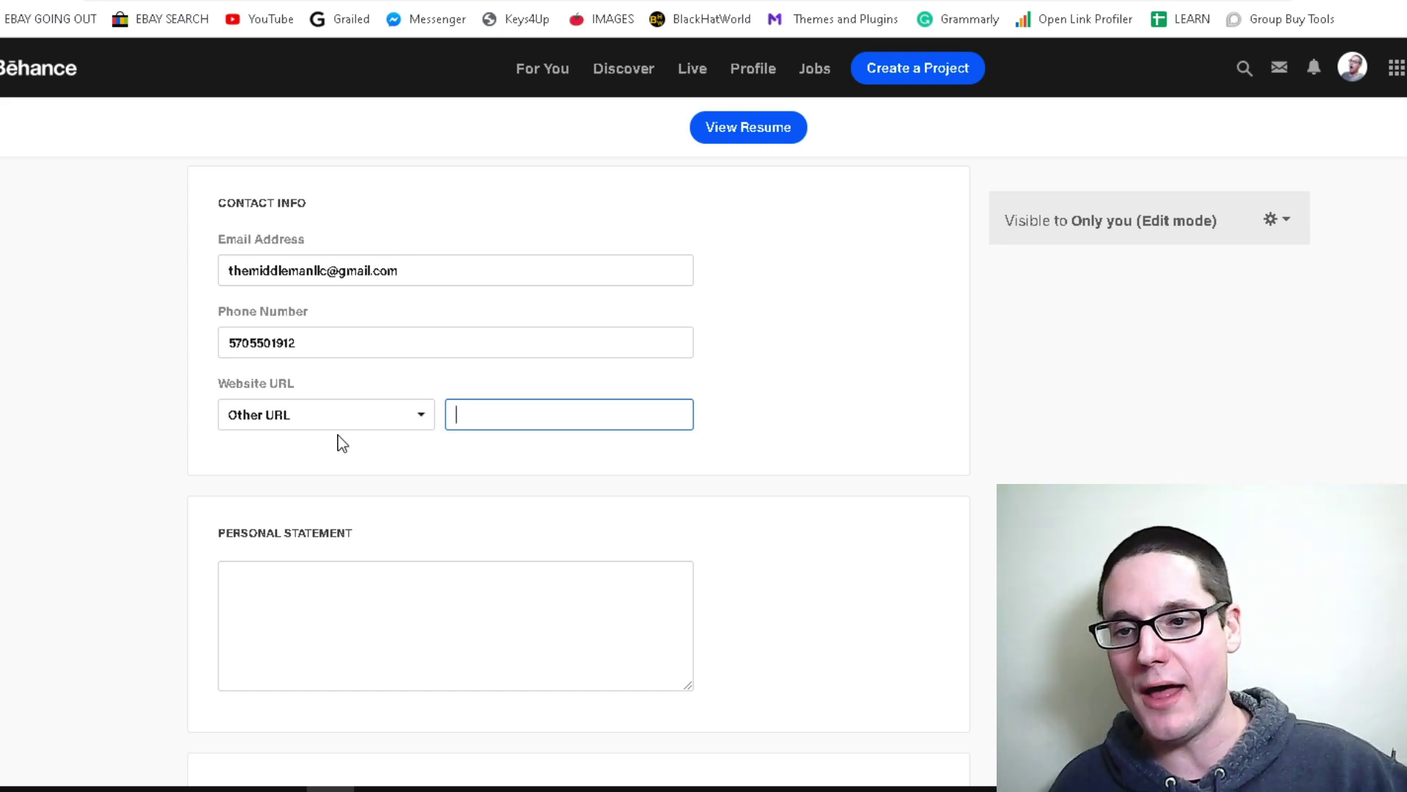
Finish the street address and add the business phone number on a new line
scroll(380, 400, "up", 5)
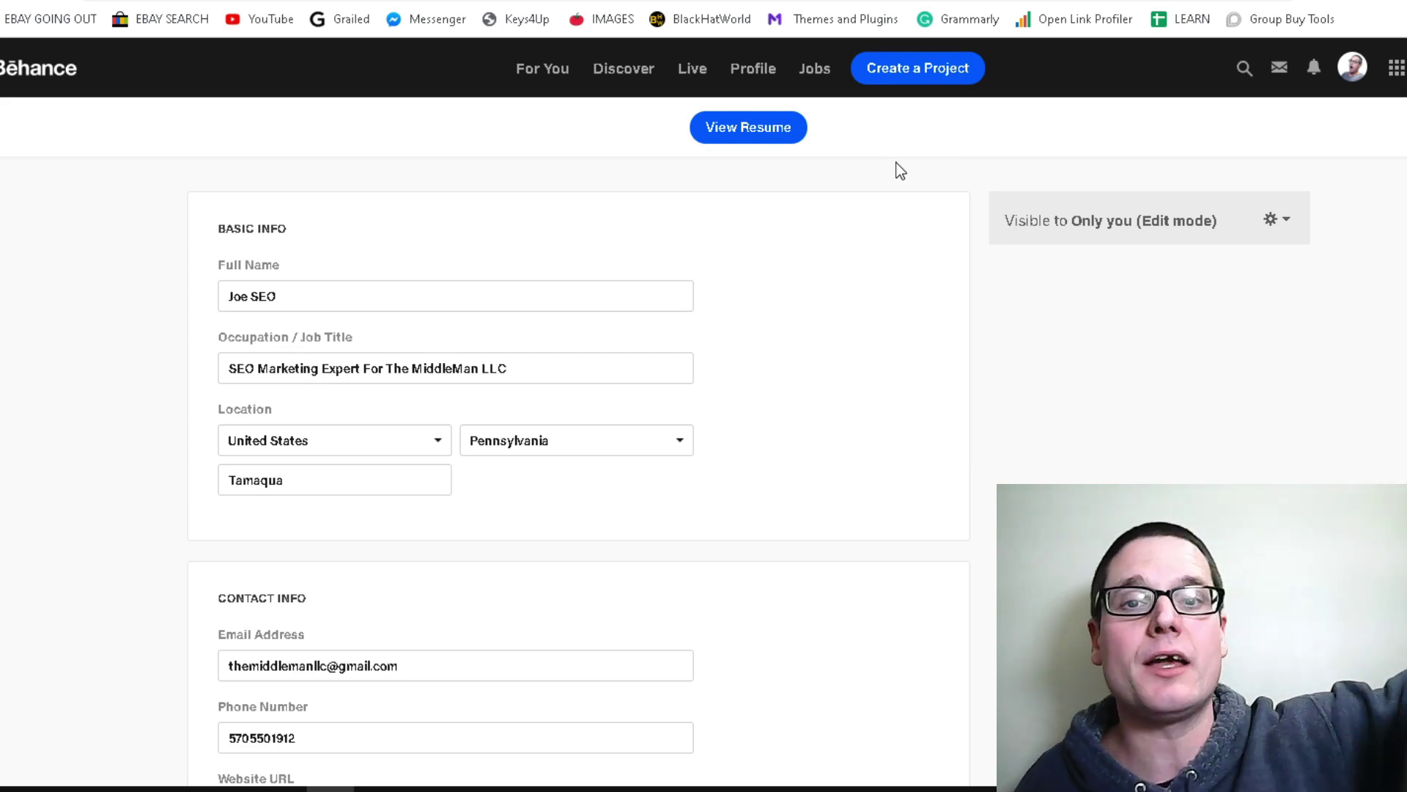
scroll(596, 345, "down", 8)
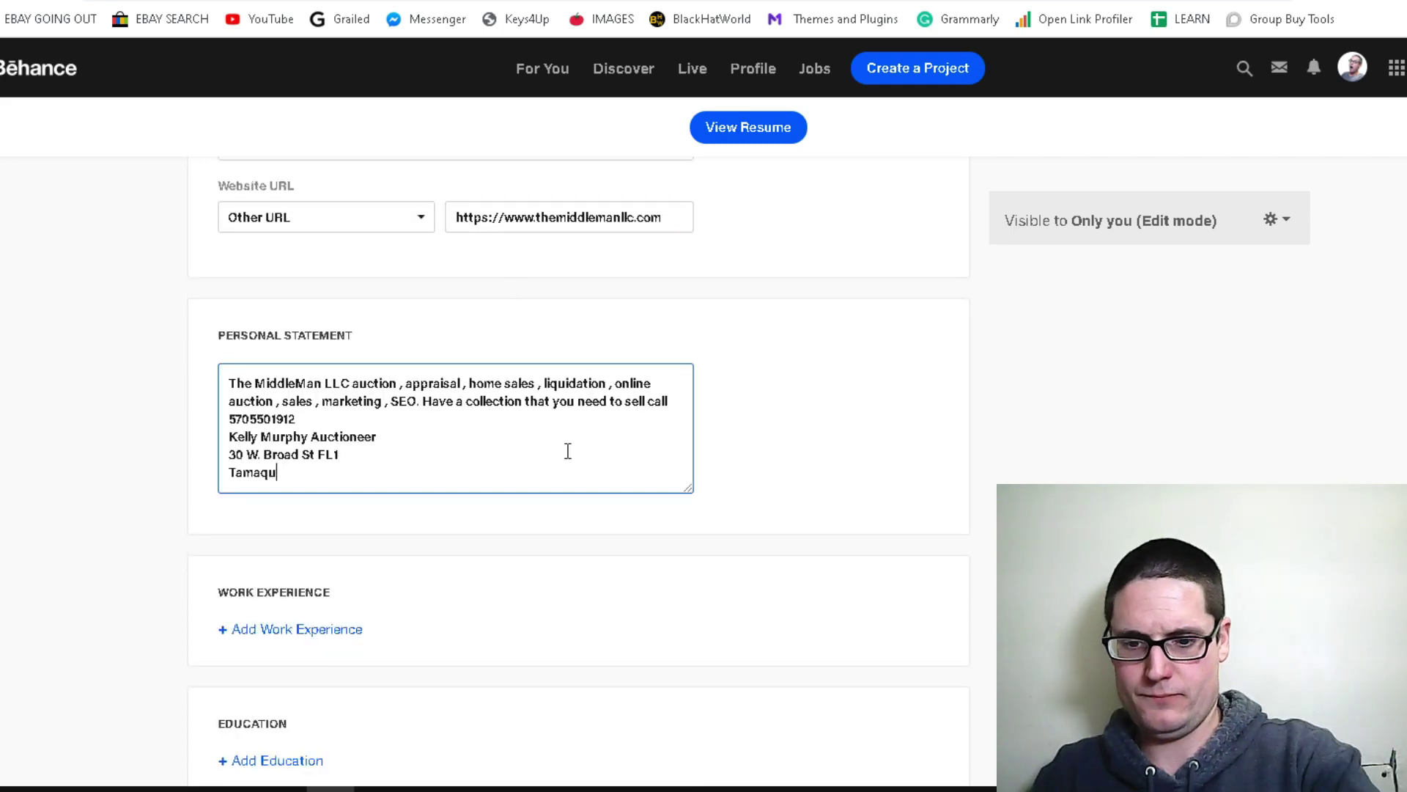
type("a PA")
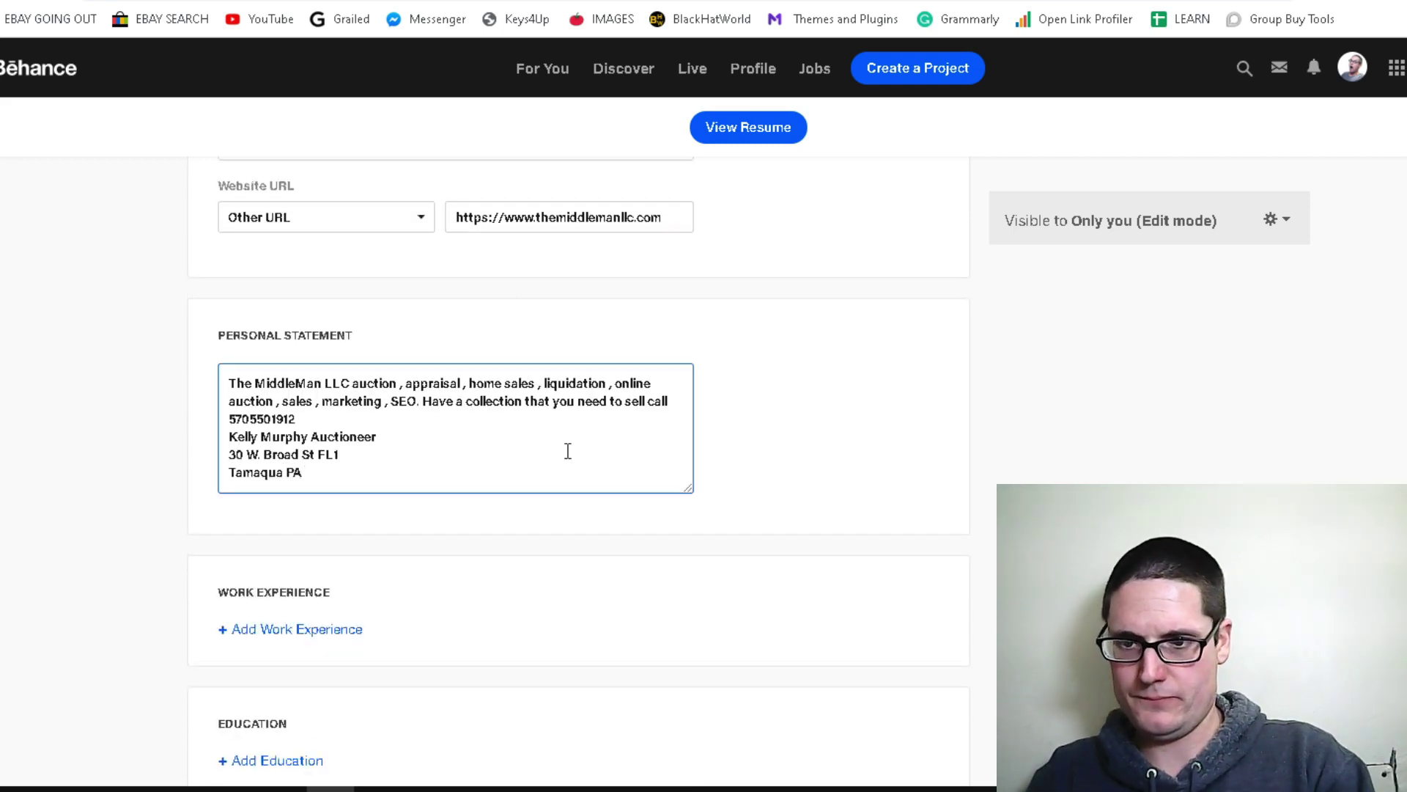
type(" 18")
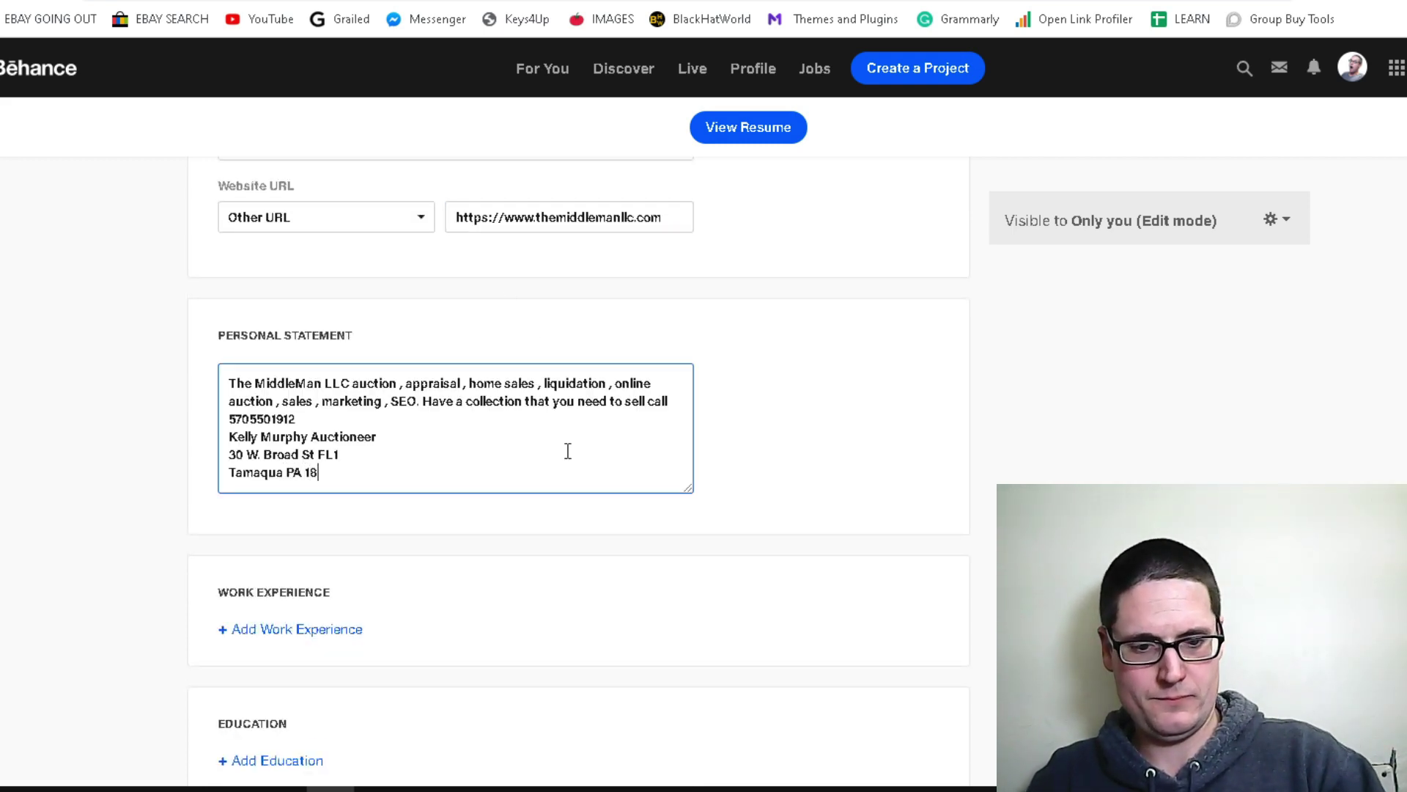
type("252")
key("Return")
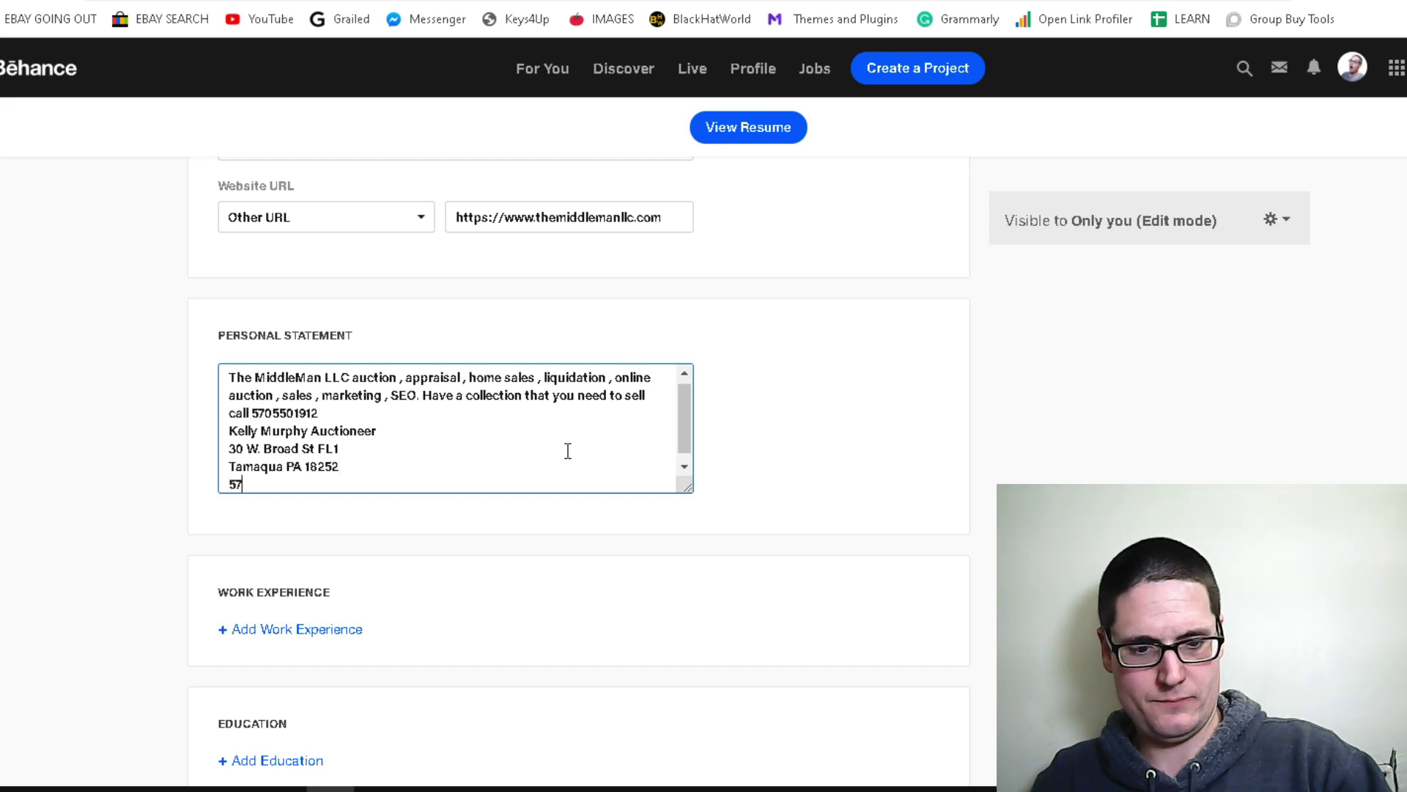
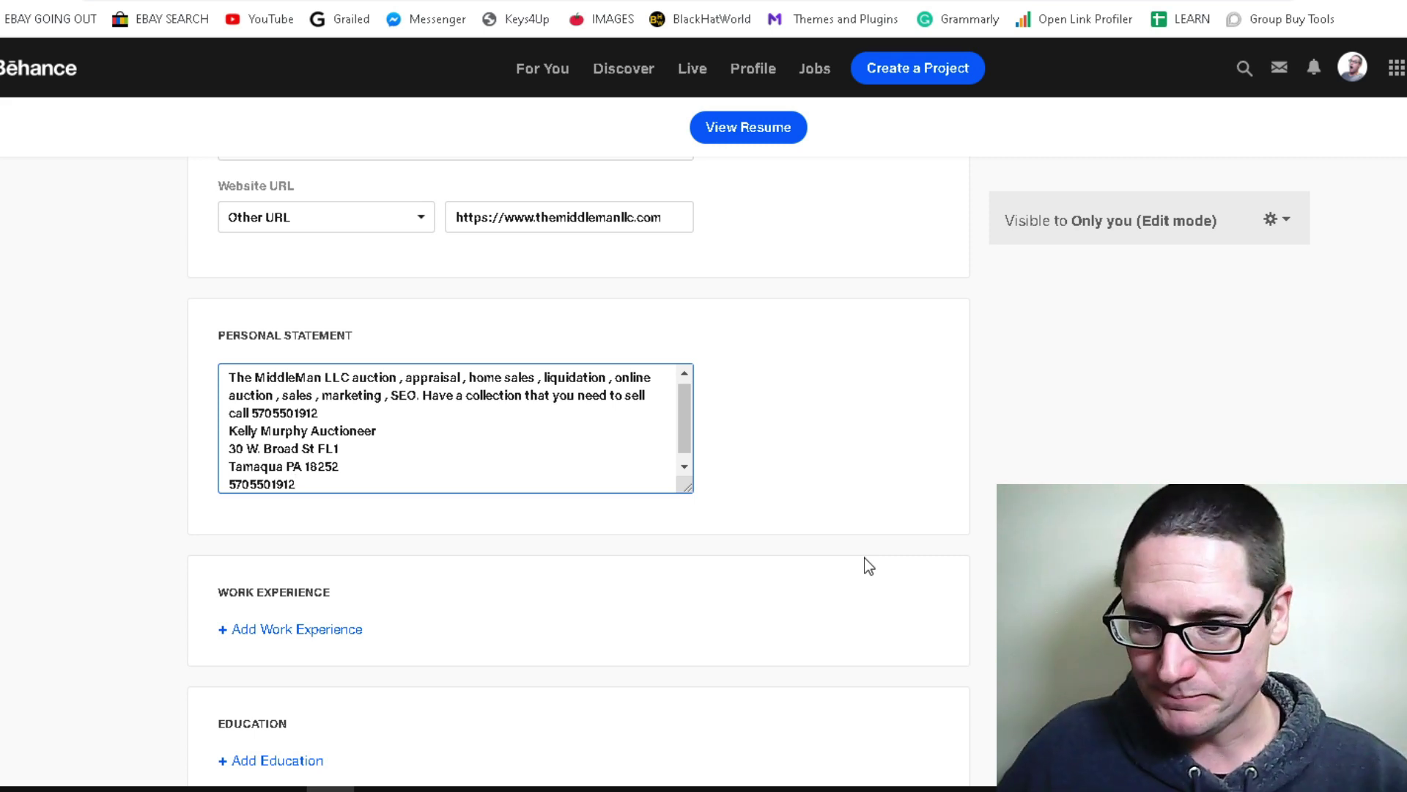
Set the resume's visibility to Public and select the company name in Full Name
scroll(389, 745, "up", 8)
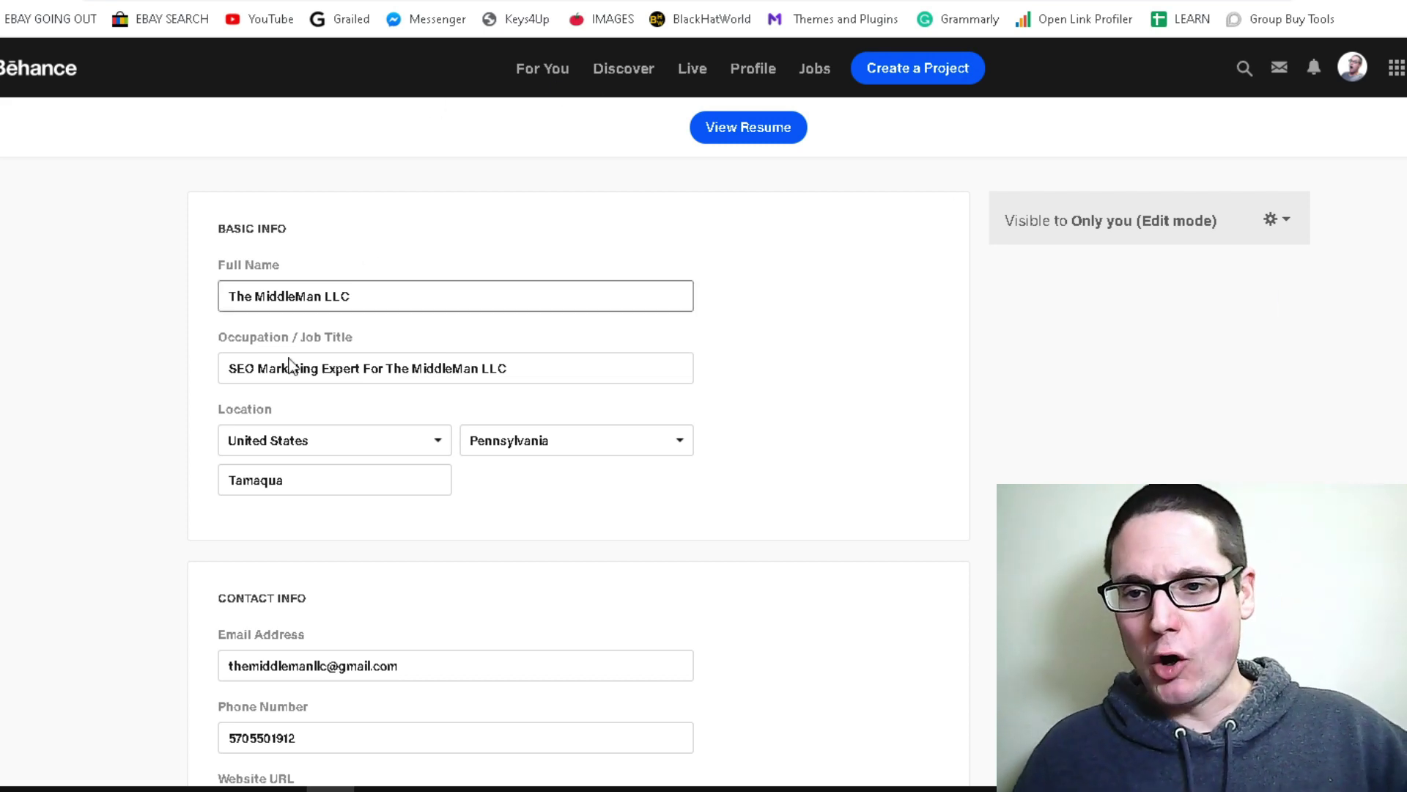
left_click_drag(370, 301, 200, 296)
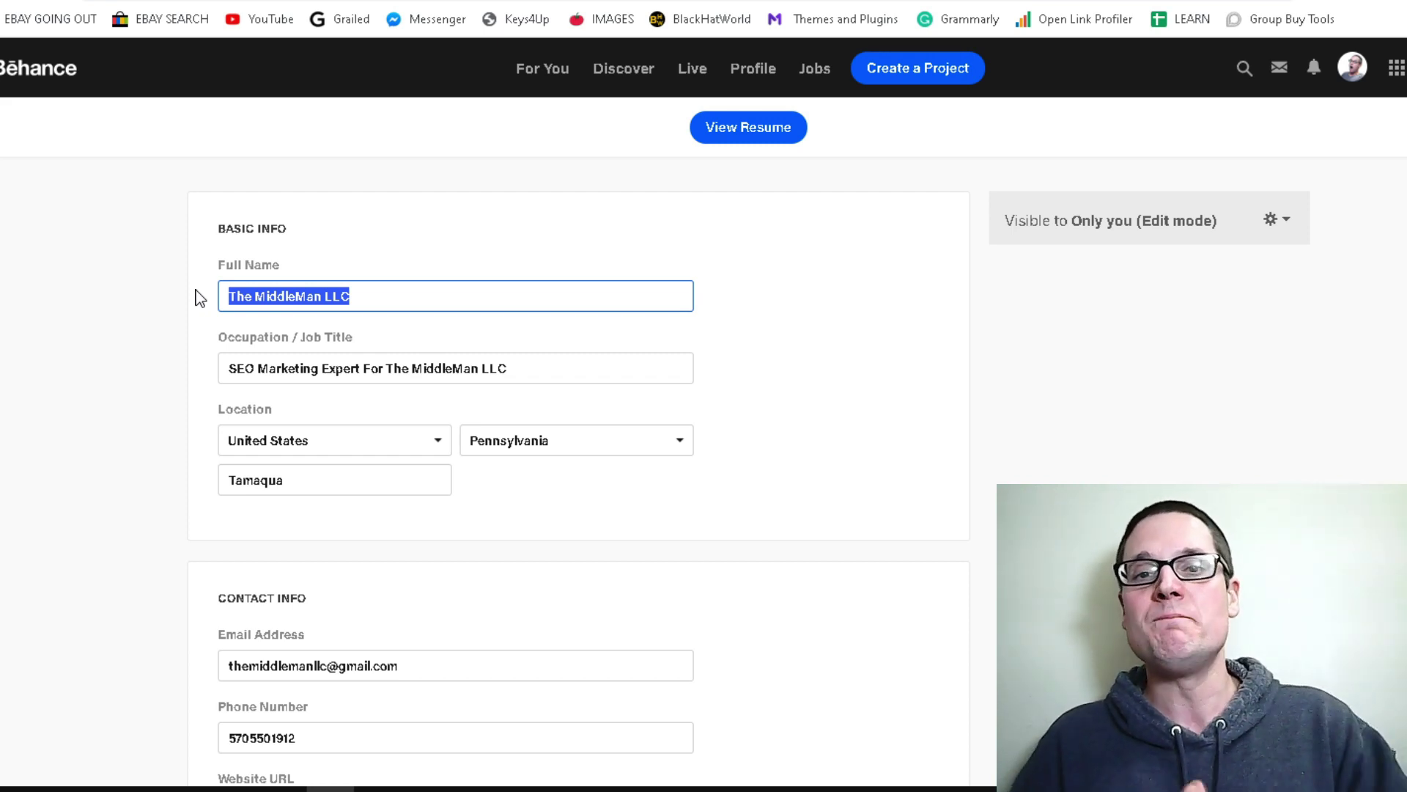
left_click(1352, 66)
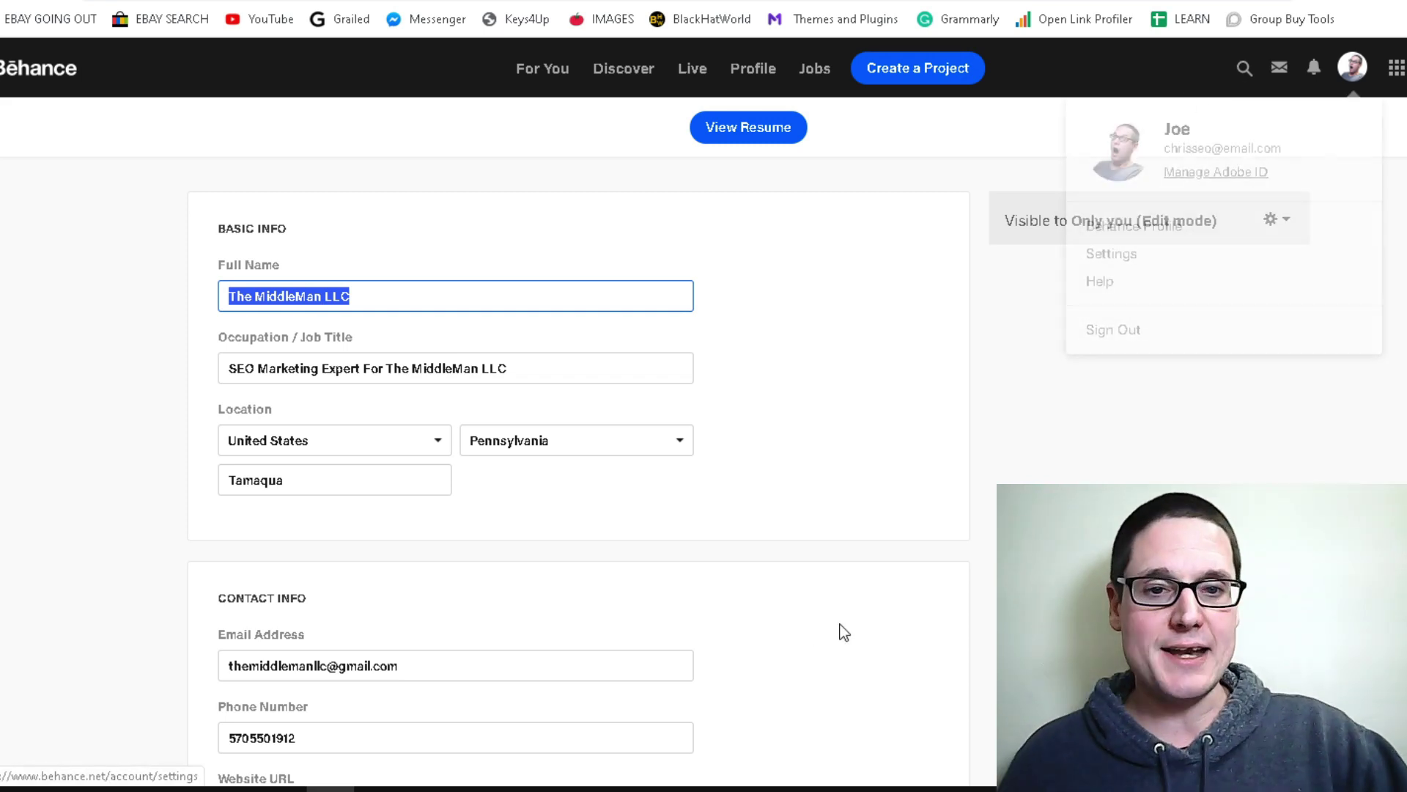
left_click(1271, 220)
left_click(1193, 254)
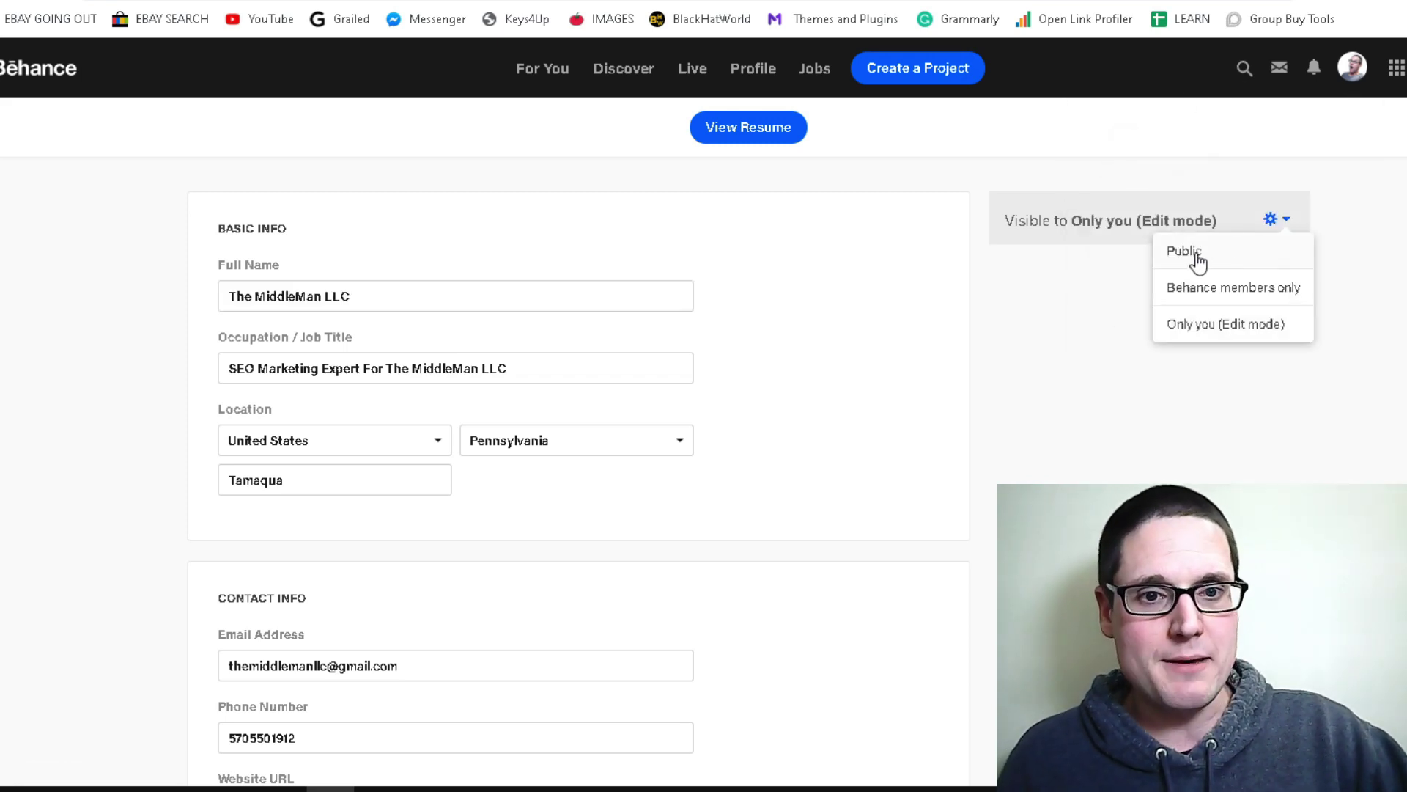
left_click(1181, 250)
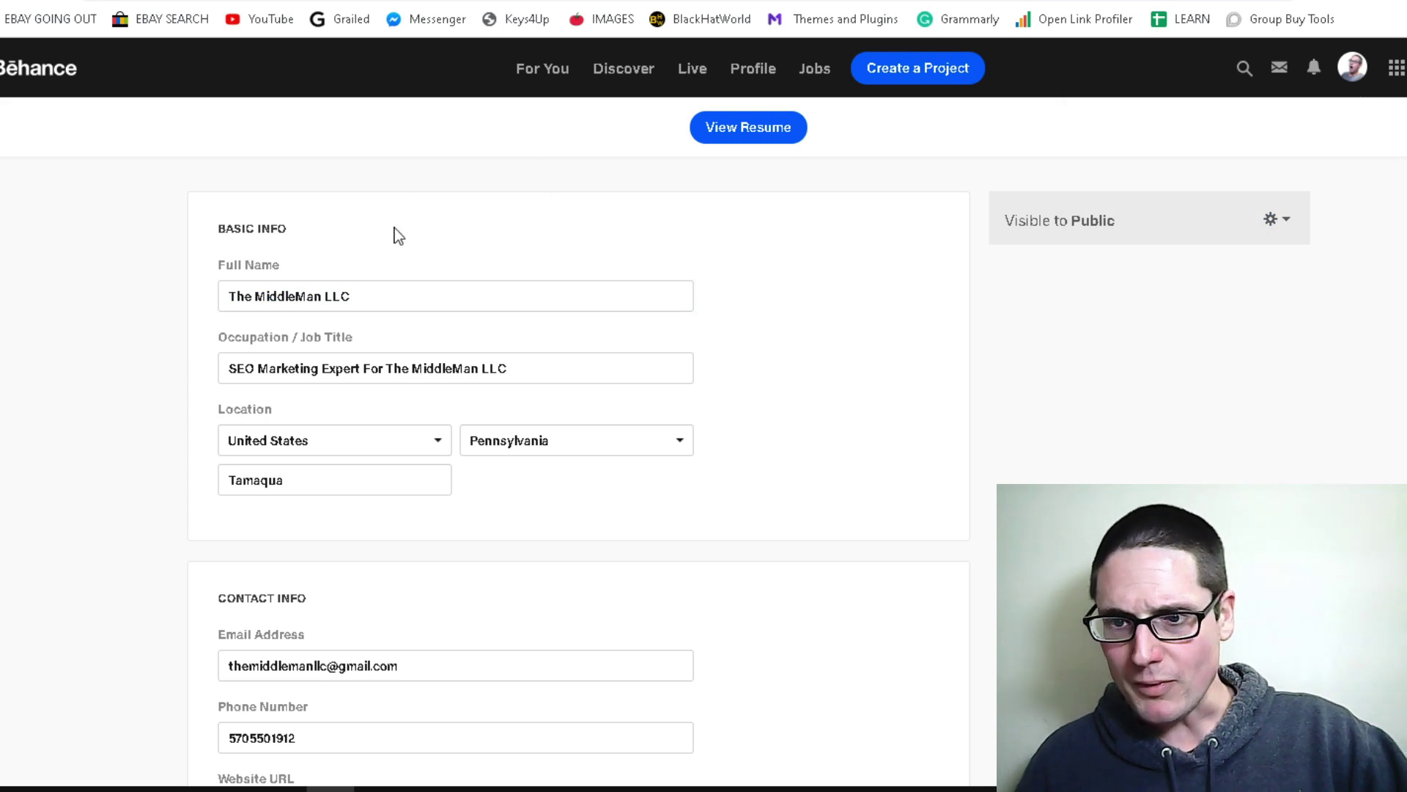
left_click(399, 292)
left_click_drag(392, 292, 211, 288)
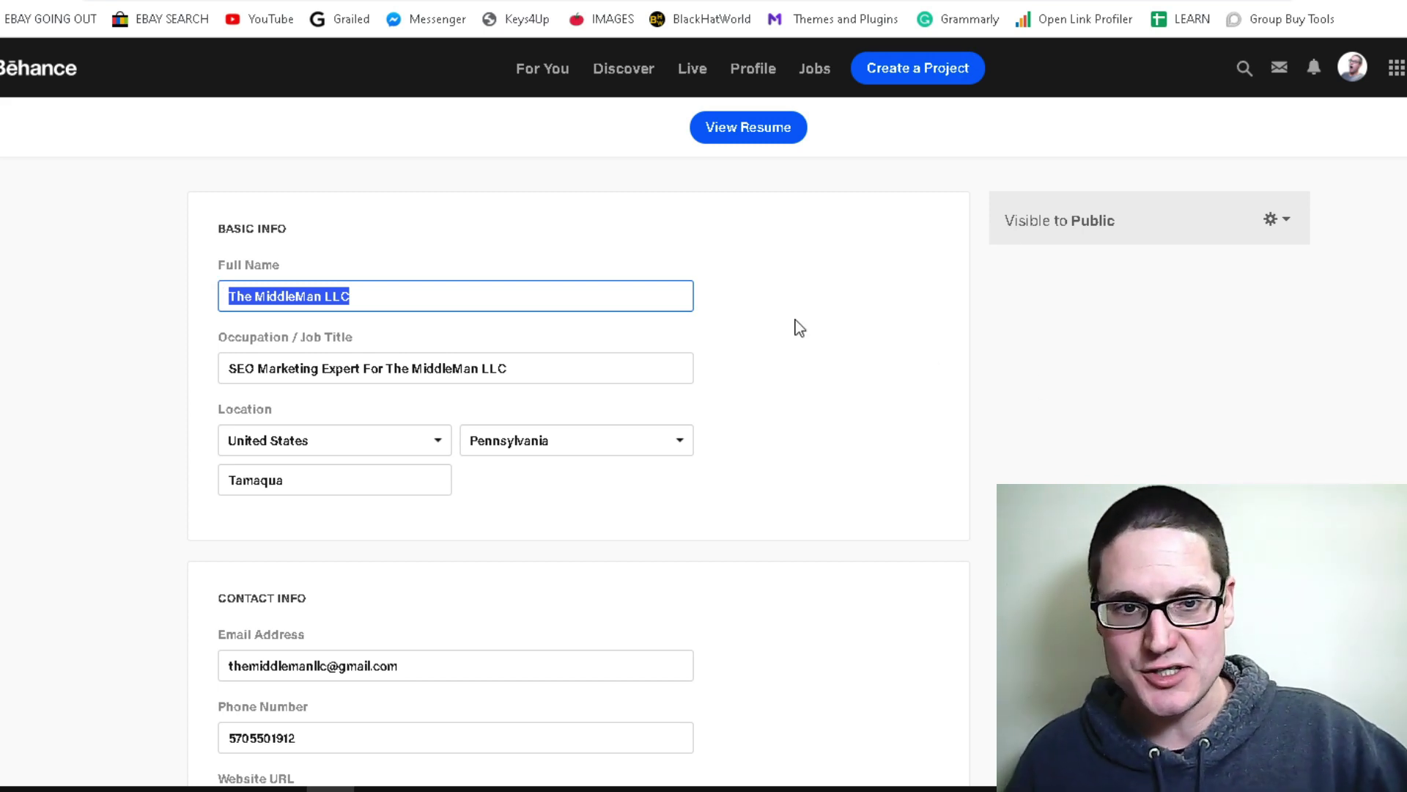
left_click(1367, 459)
scroll(741, 521, "down", 20)
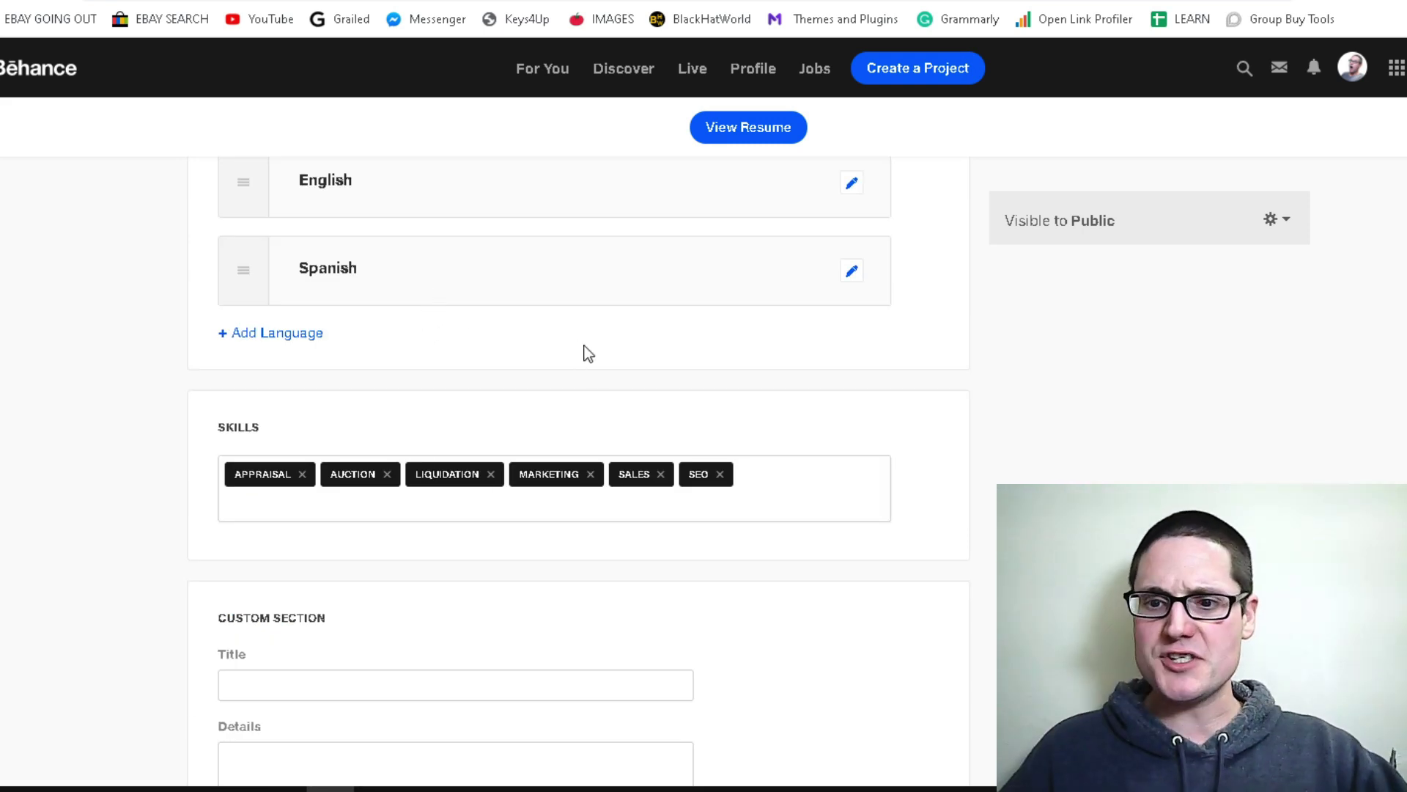
scroll(601, 350, "down", 4)
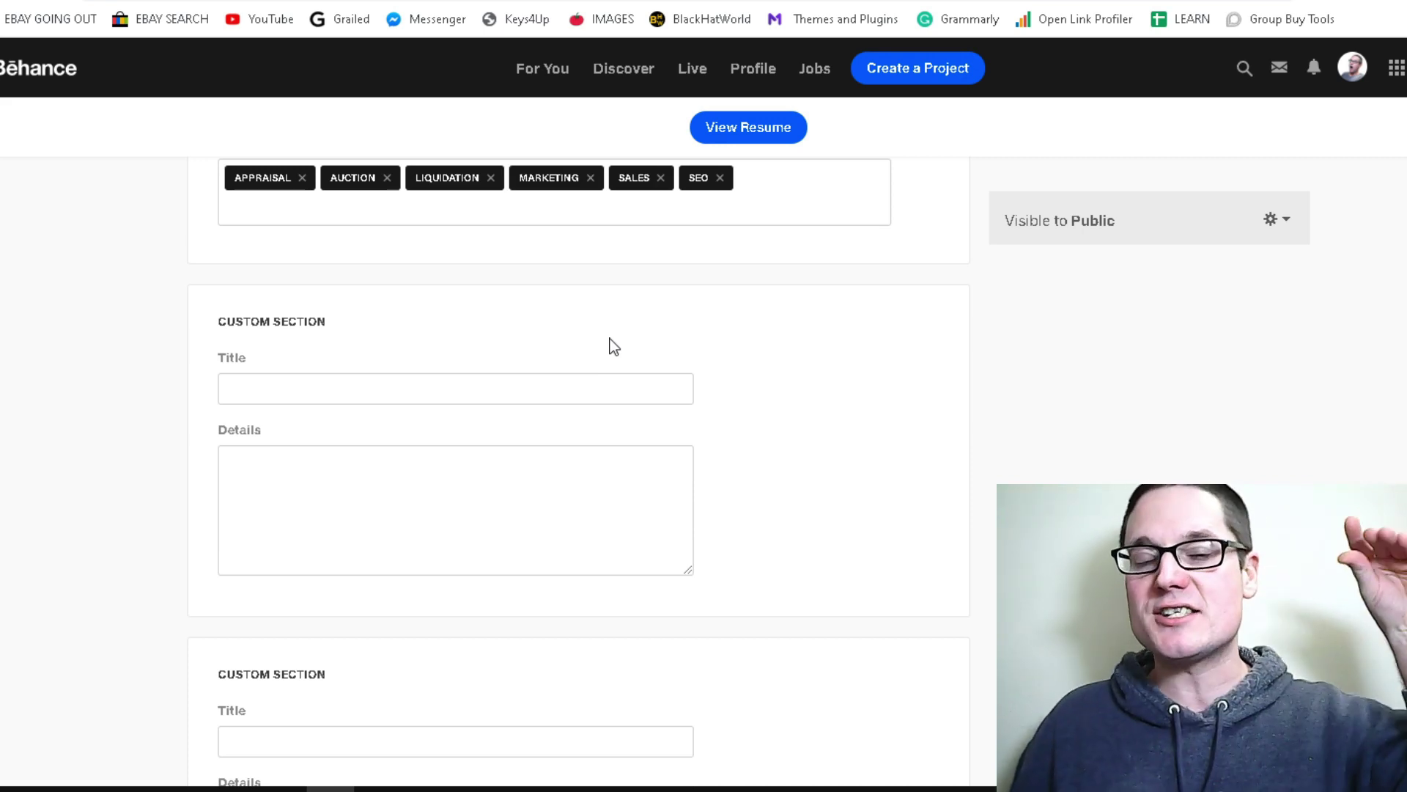
scroll(836, 469, "up", 9)
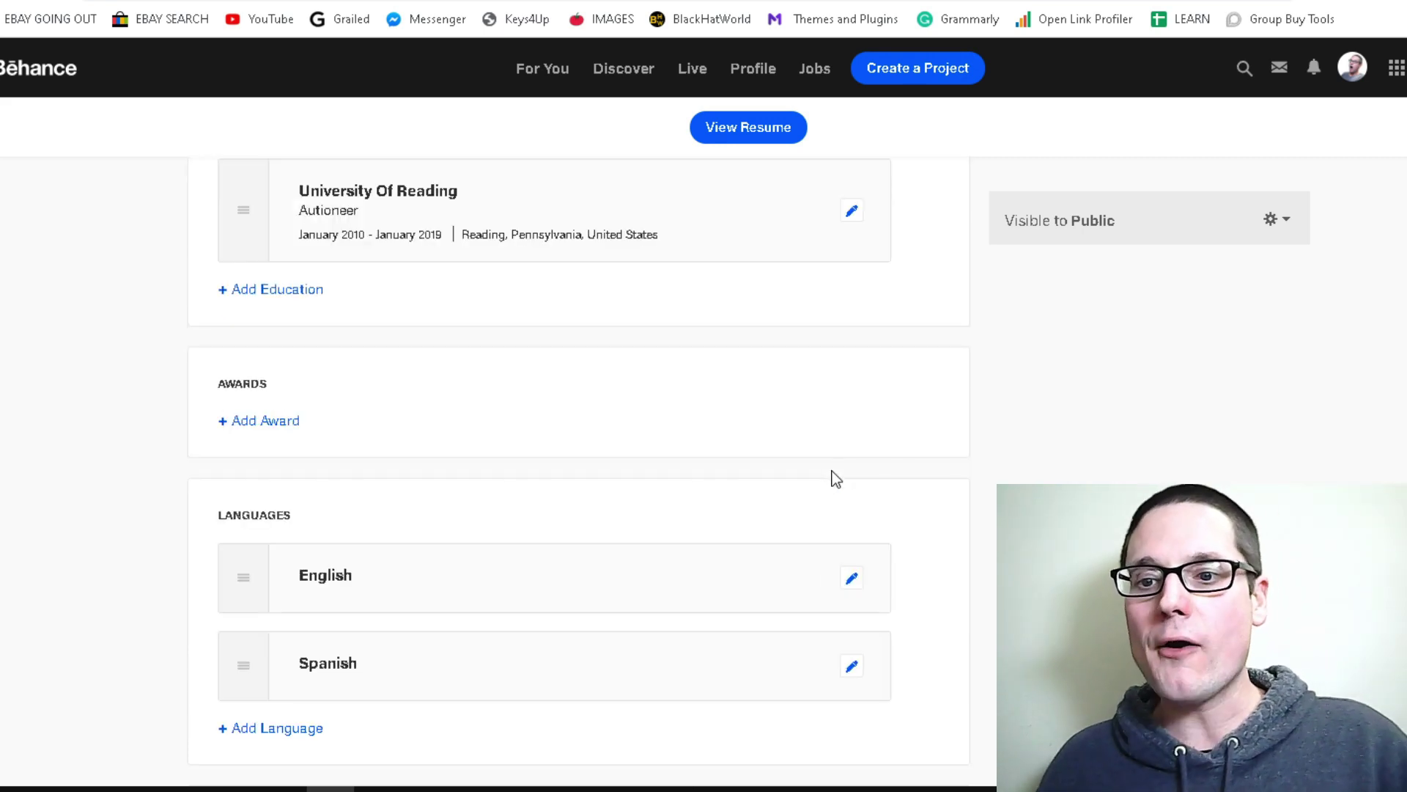
scroll(1038, 408, "up", 3)
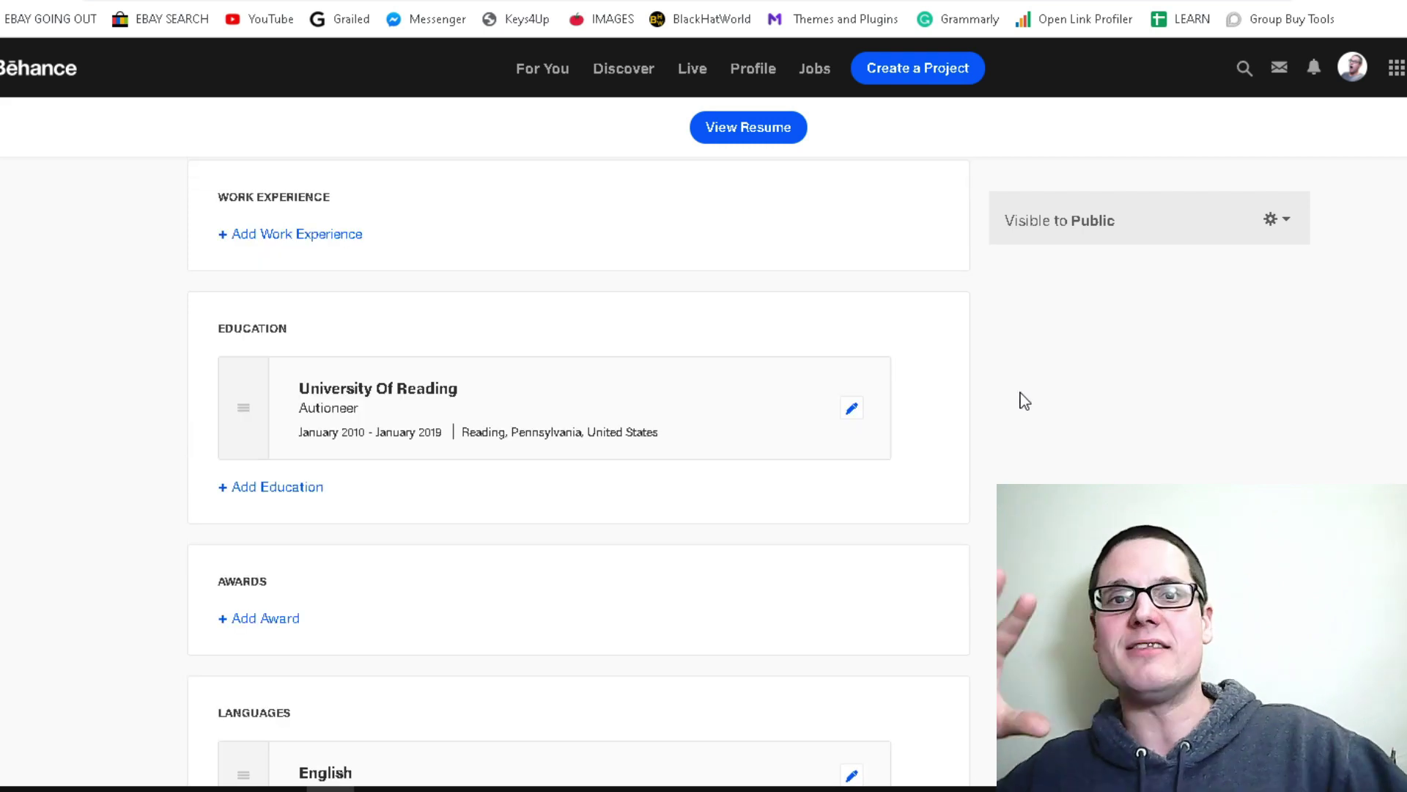
scroll(1027, 403, "up", 6)
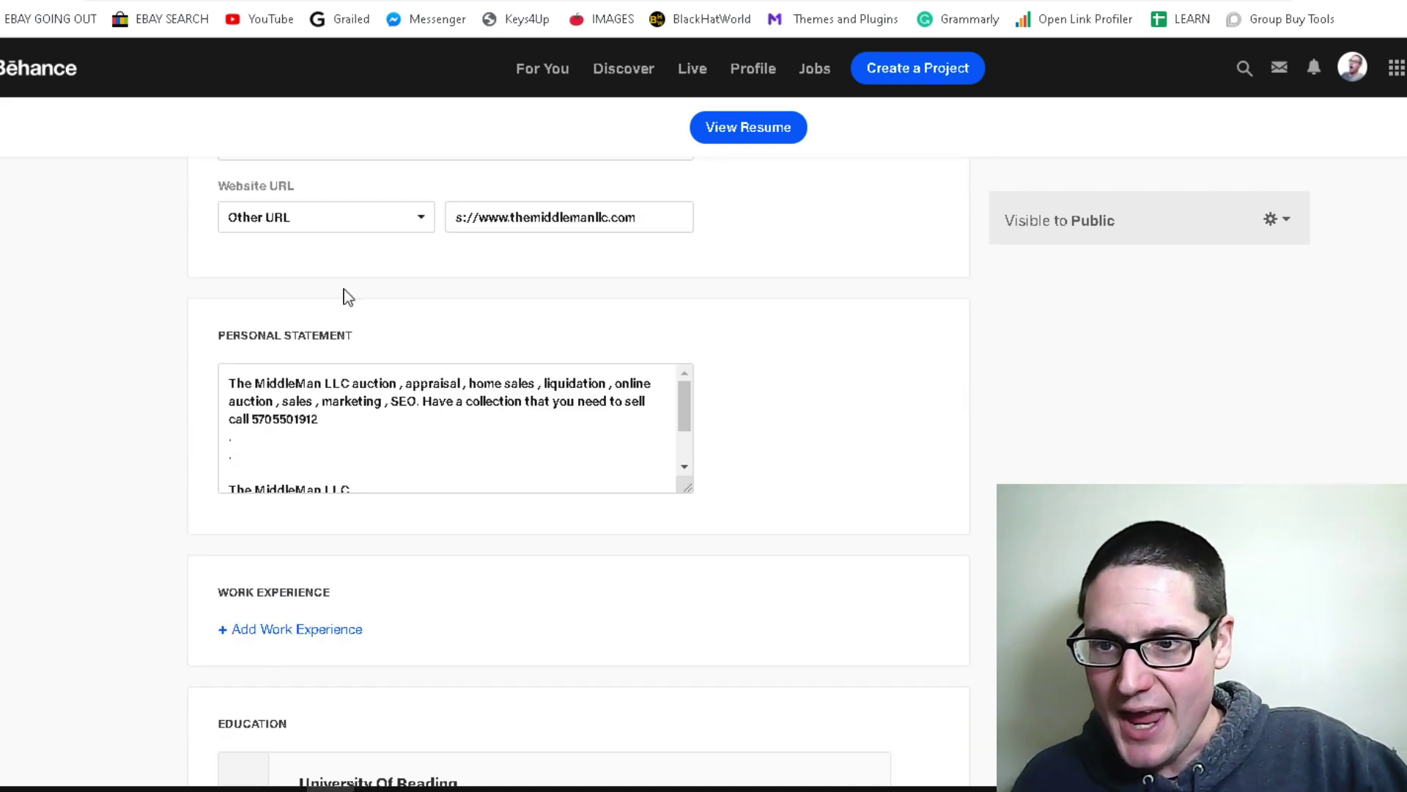
scroll(680, 315, "up", 3)
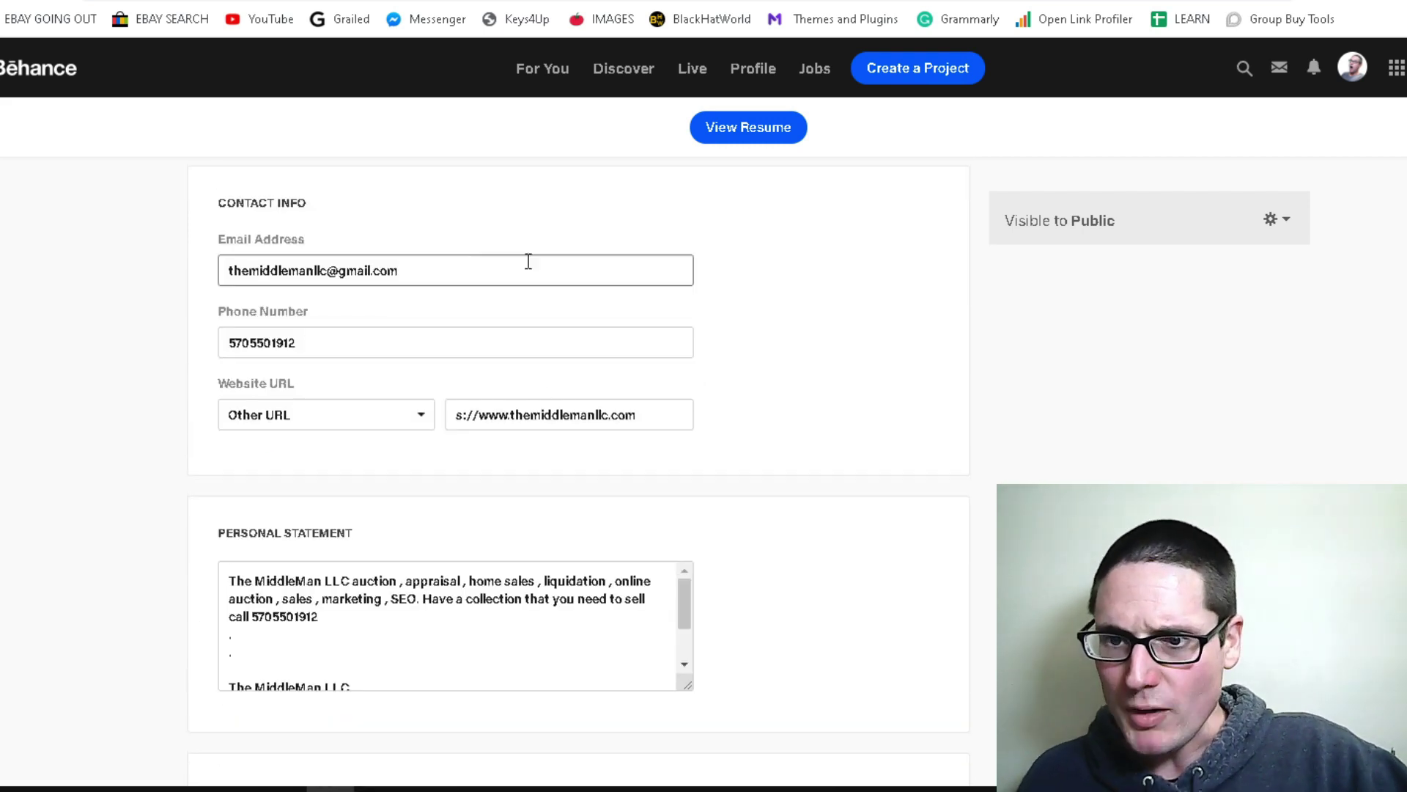
scroll(359, 264, "up", 3)
left_click(425, 469)
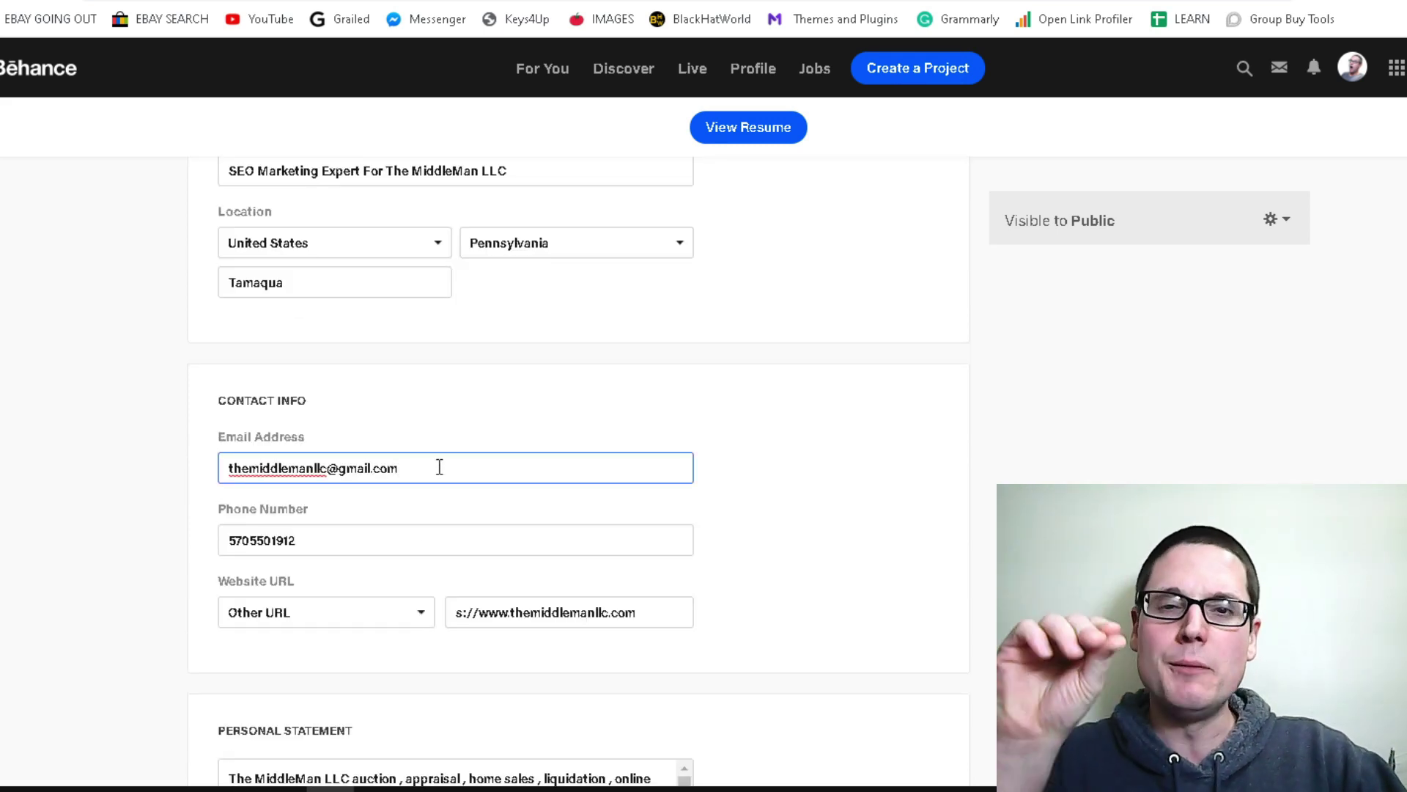
left_click_drag(440, 467, 110, 473)
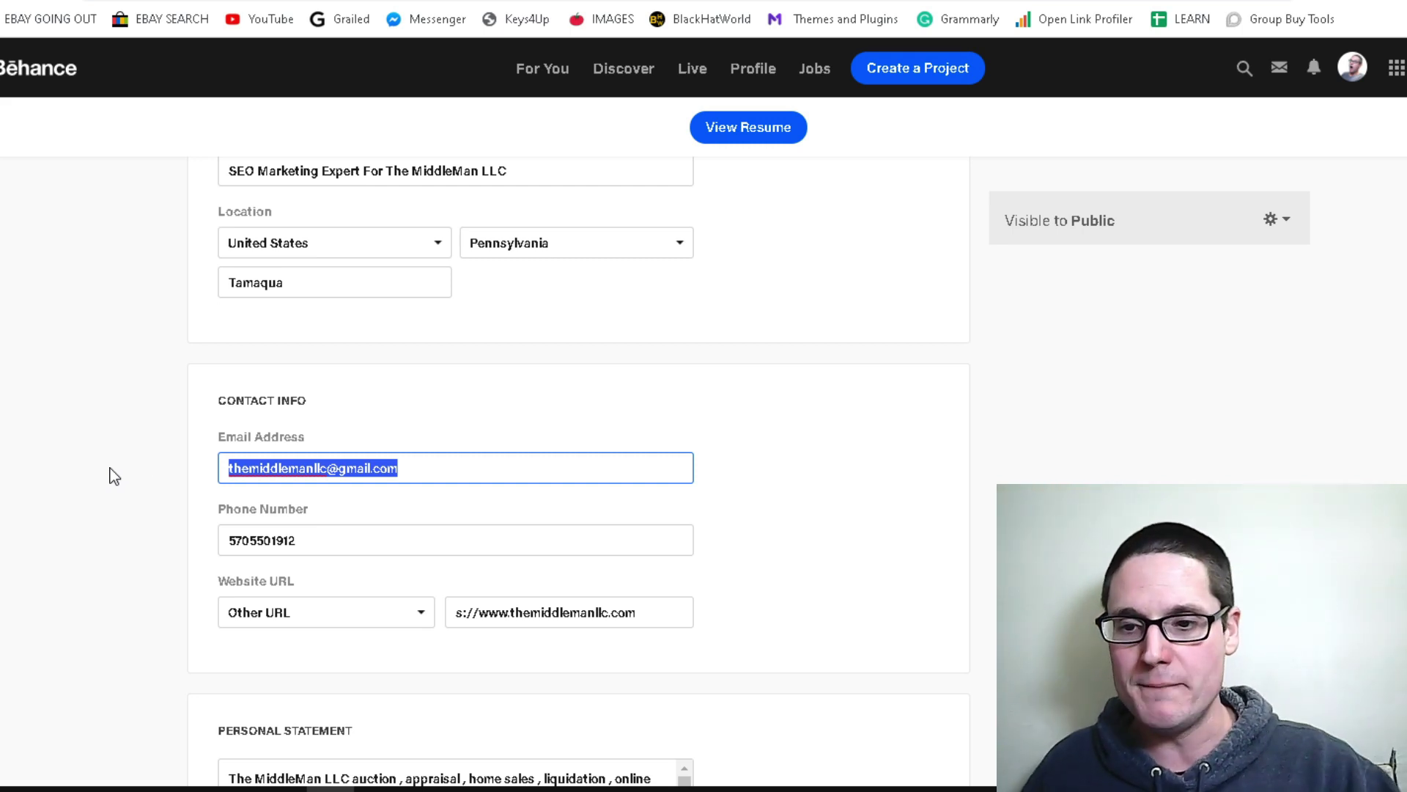
scroll(619, 440, "down", 3)
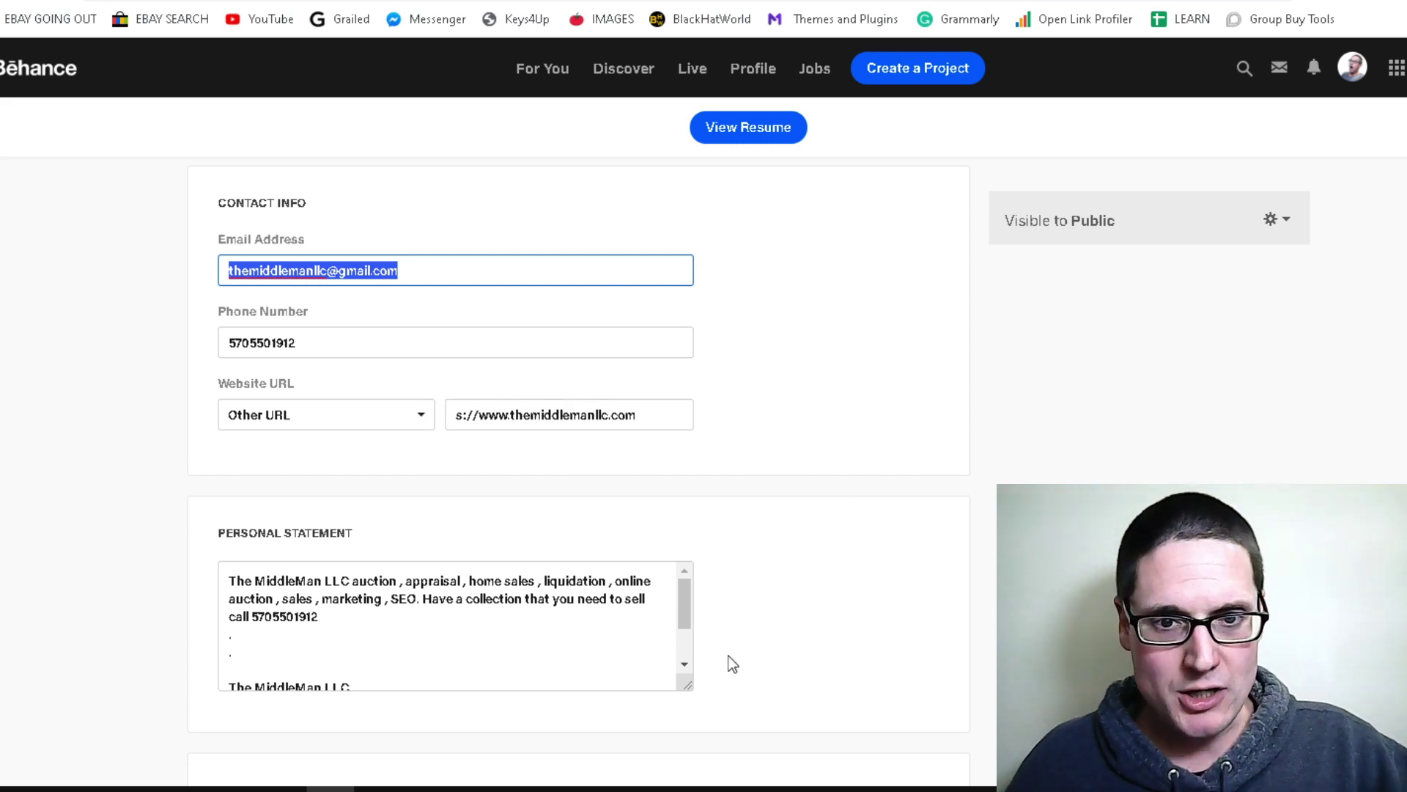
Open the full resume view and review its title, address line and phone header
left_click(745, 131)
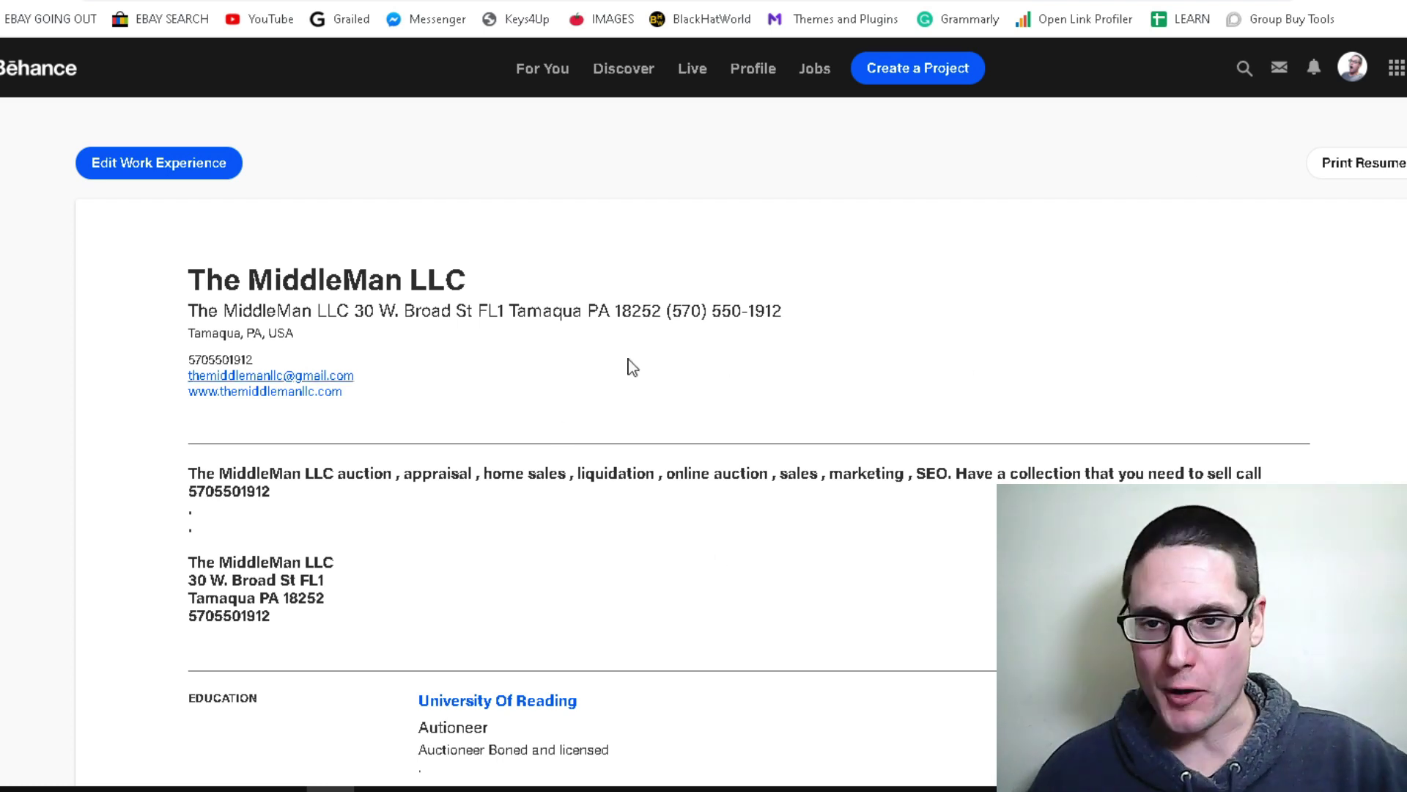
left_click_drag(496, 286, 255, 251)
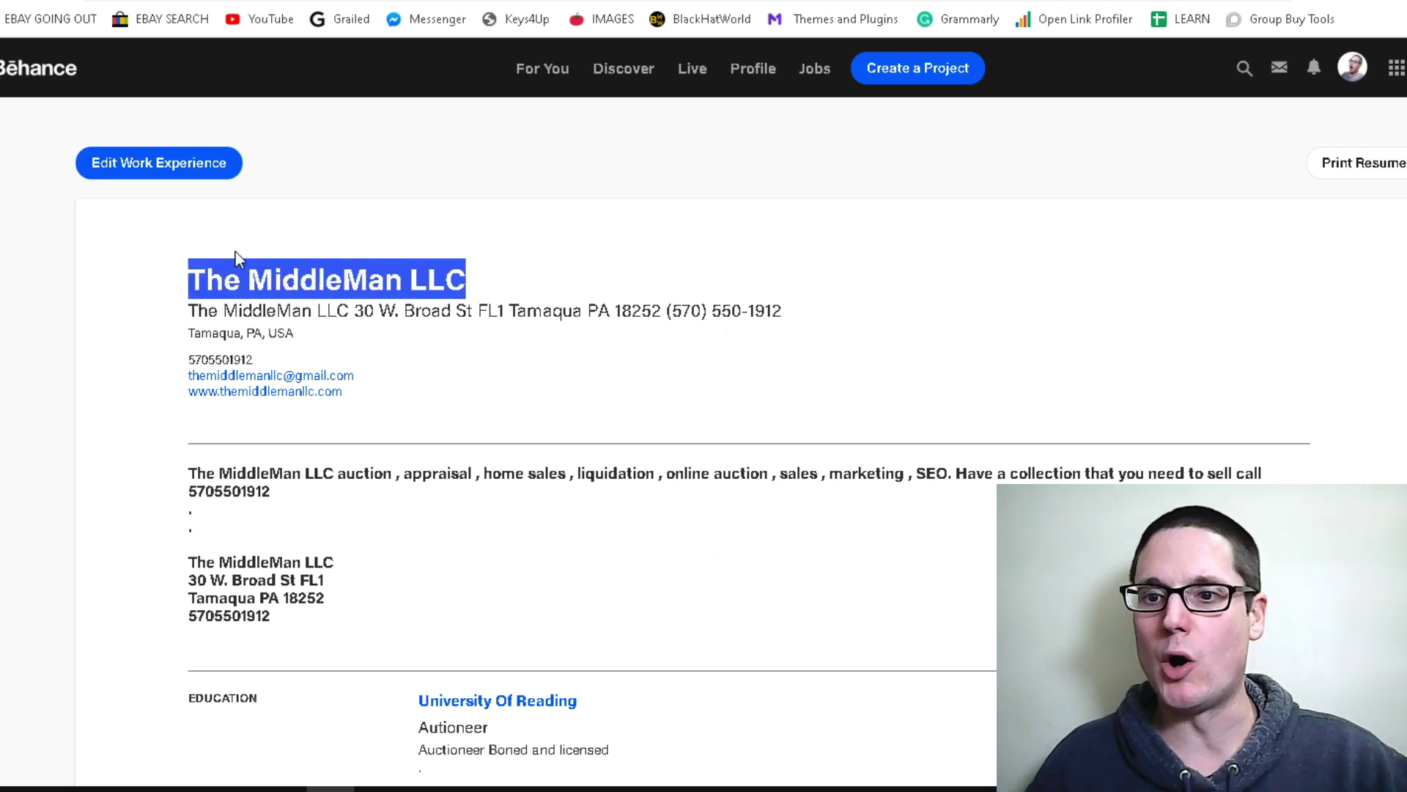
left_click(137, 258)
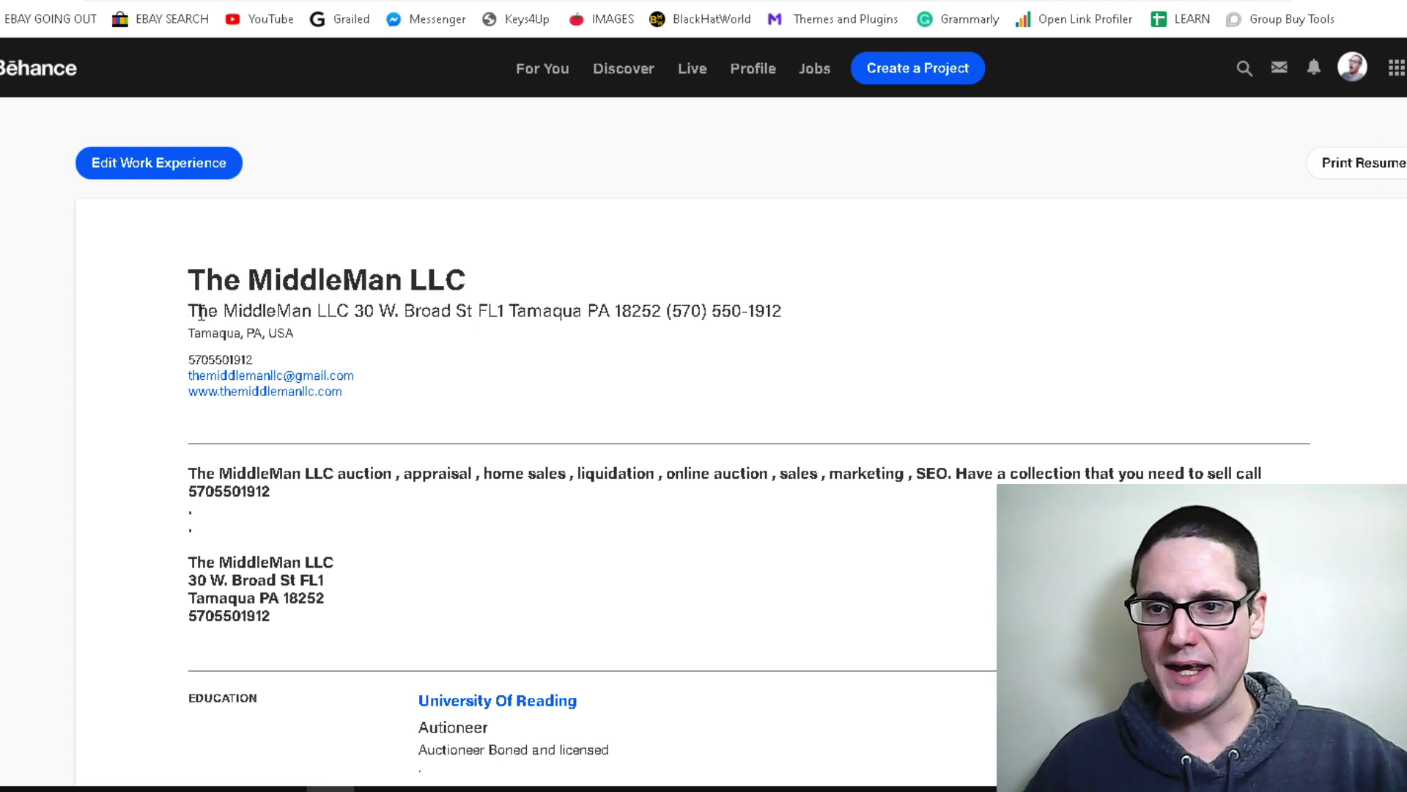
left_click_drag(191, 311, 698, 319)
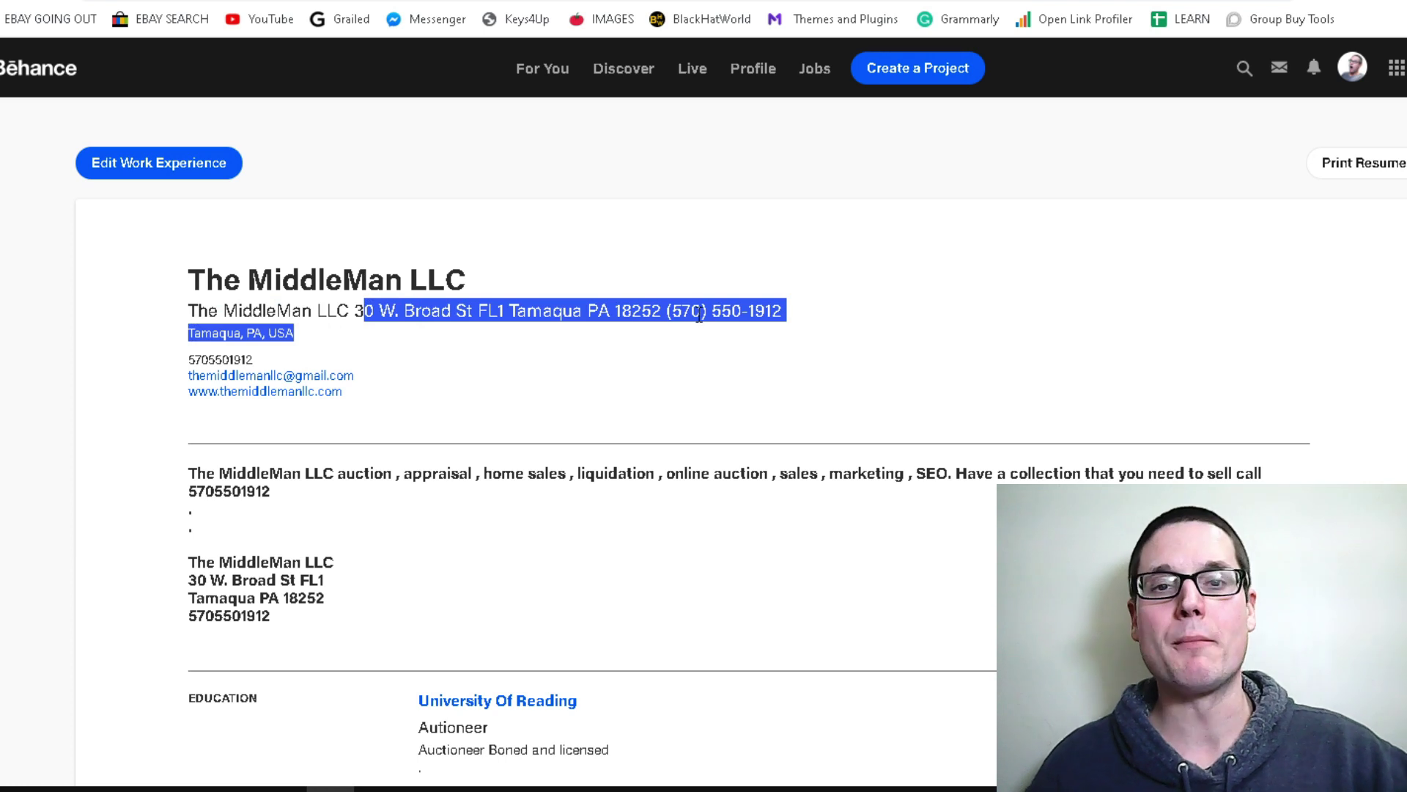
left_click(999, 397)
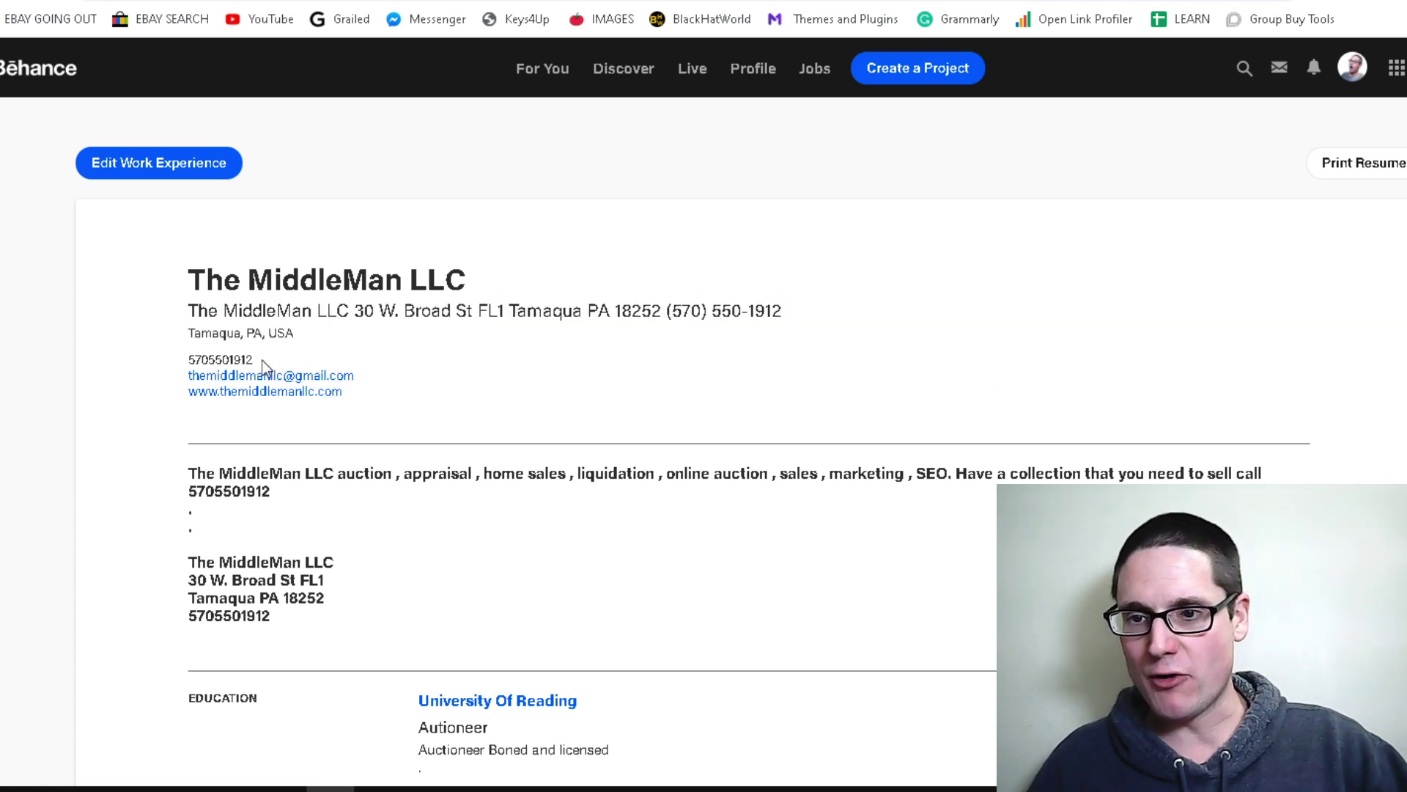
left_click_drag(265, 366, 185, 369)
left_click(213, 324)
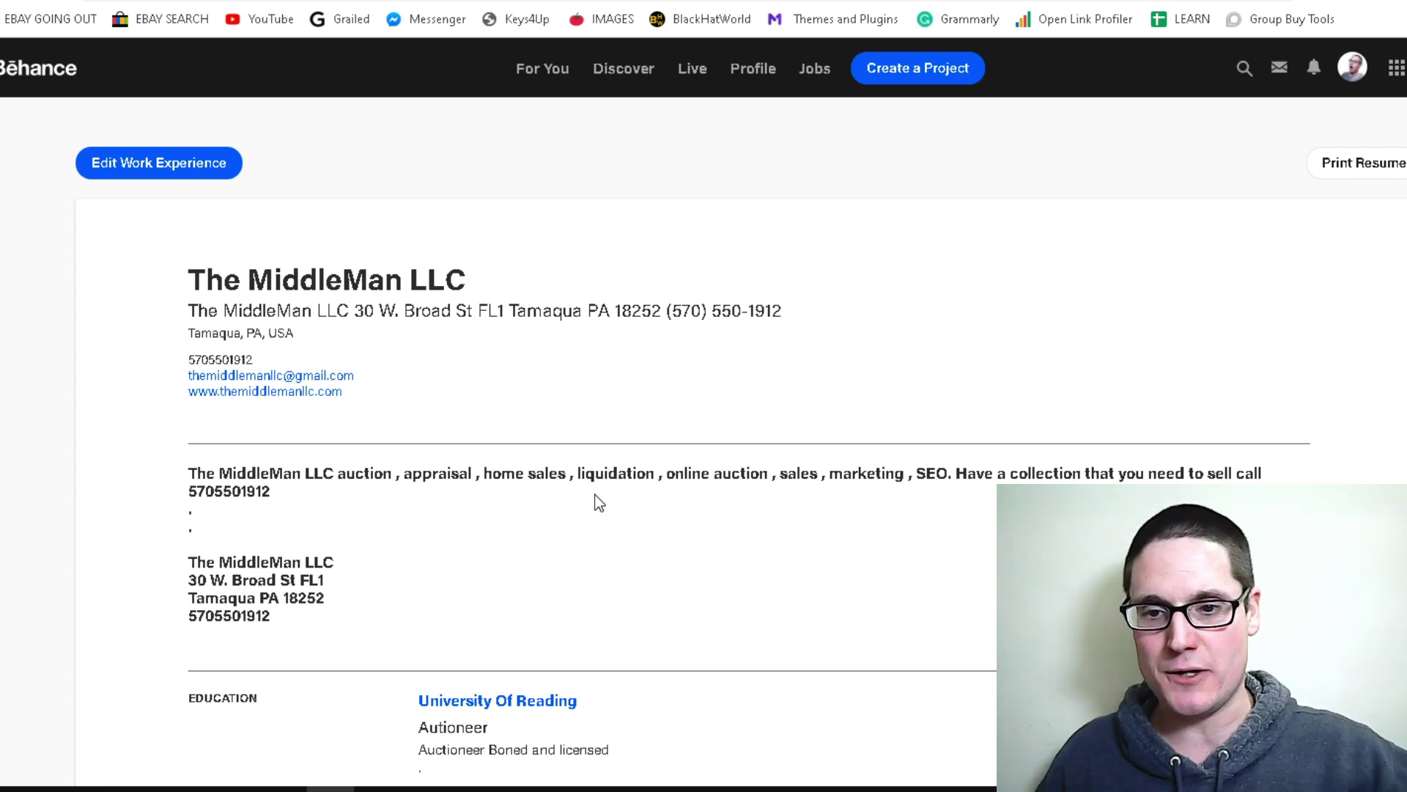
Review the business description paragraph and the contact block below it
triple_click(283, 497)
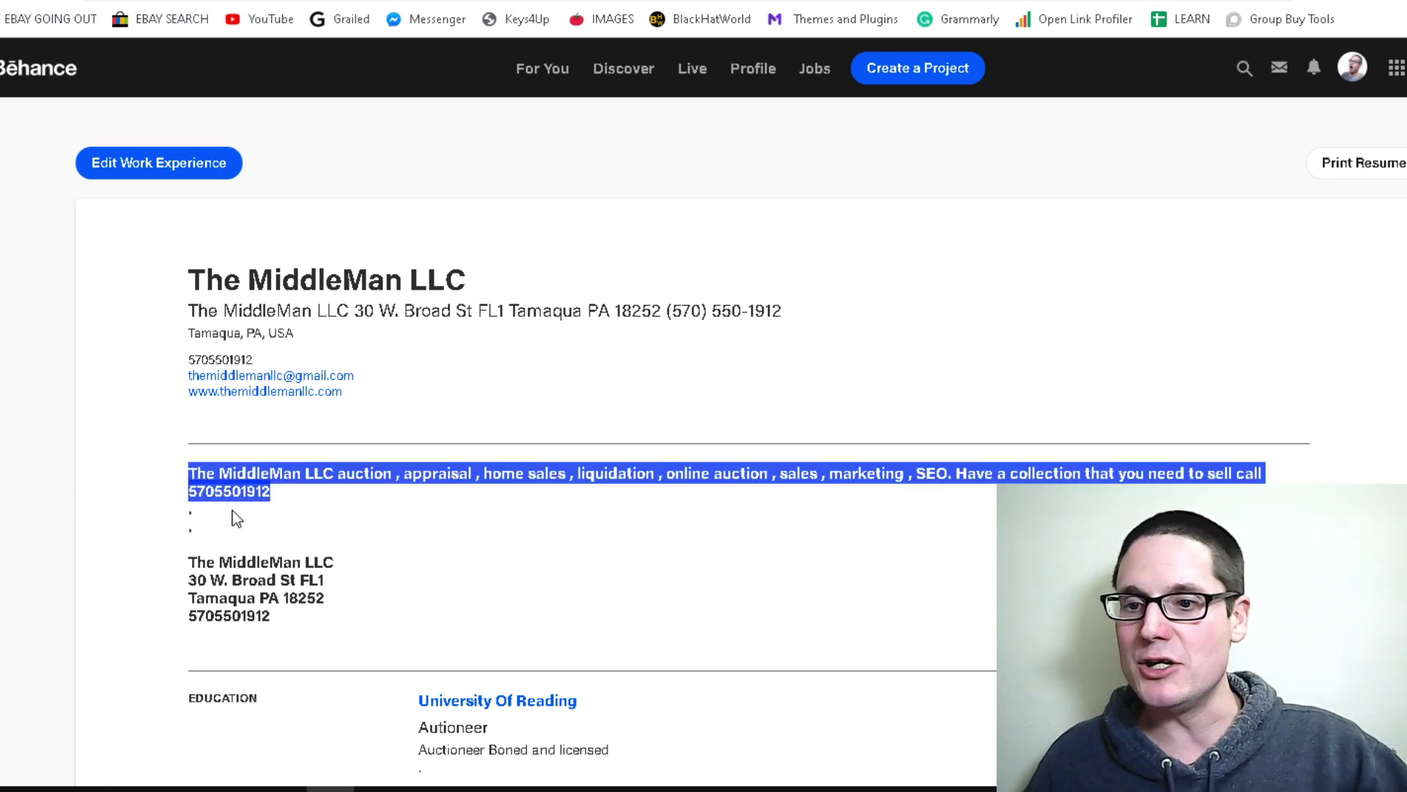
double_click(190, 510)
left_click_drag(312, 623, 187, 479)
left_click(203, 526)
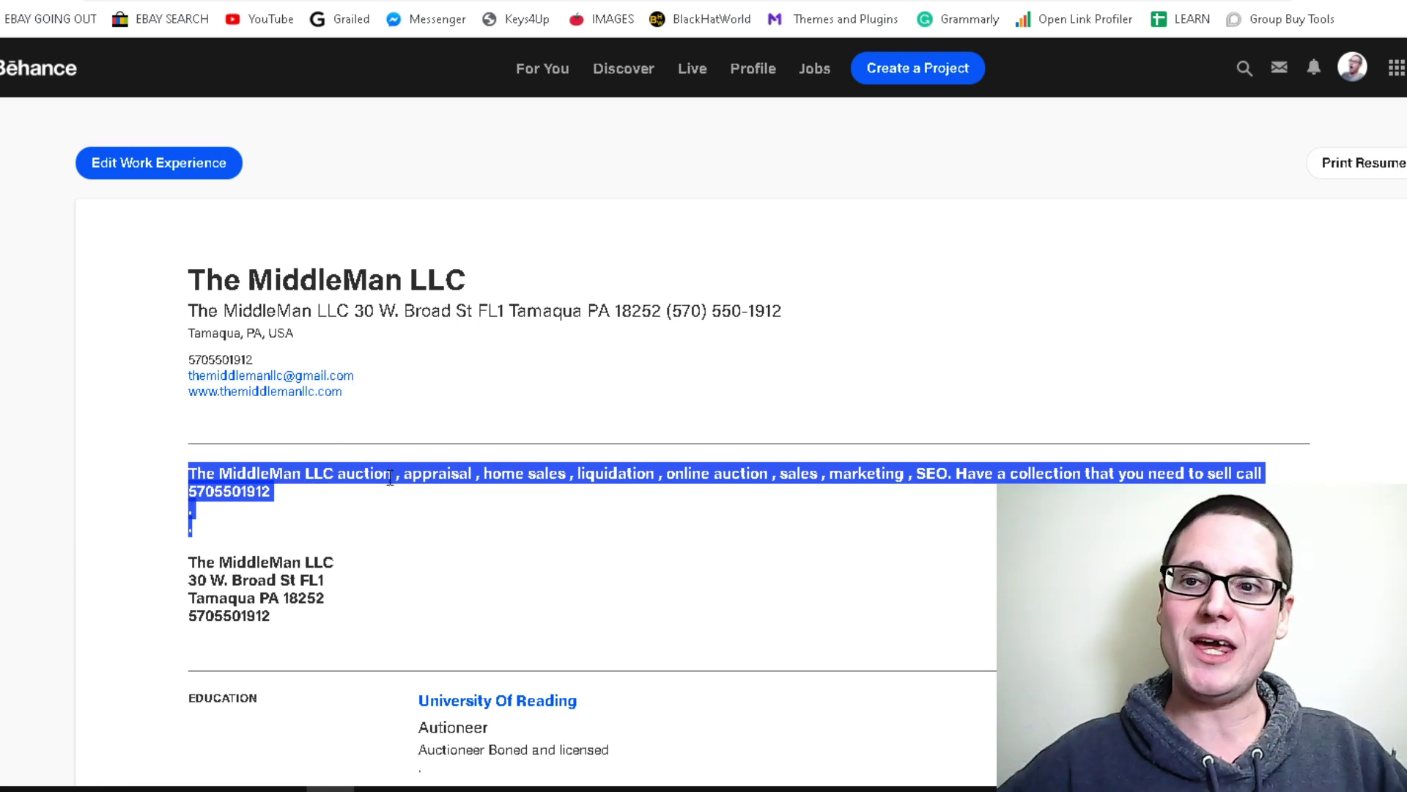
left_click(1329, 315)
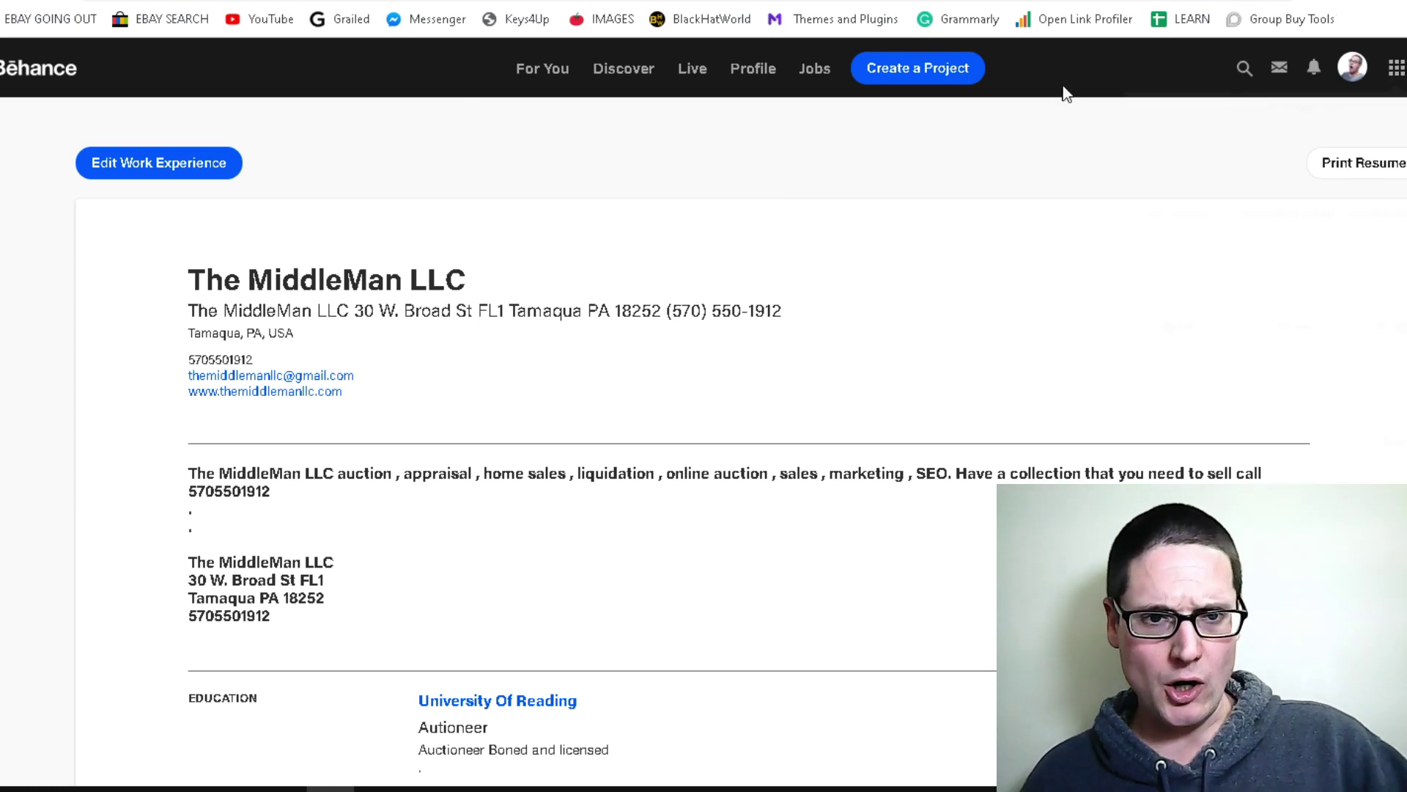
From Settings, delete the suggested name in the Claim your profile URL prompt and close it
left_click(1133, 225)
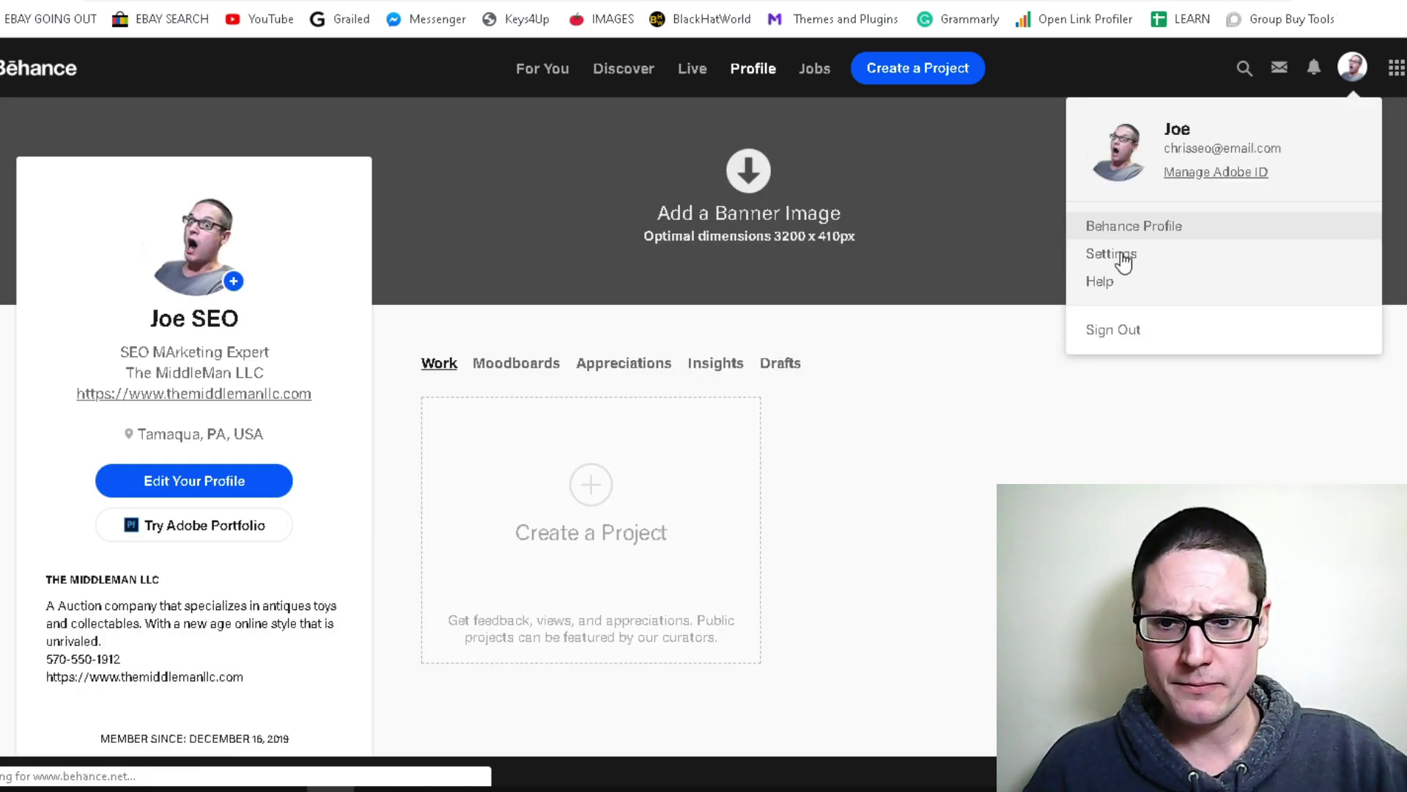
left_click(1130, 261)
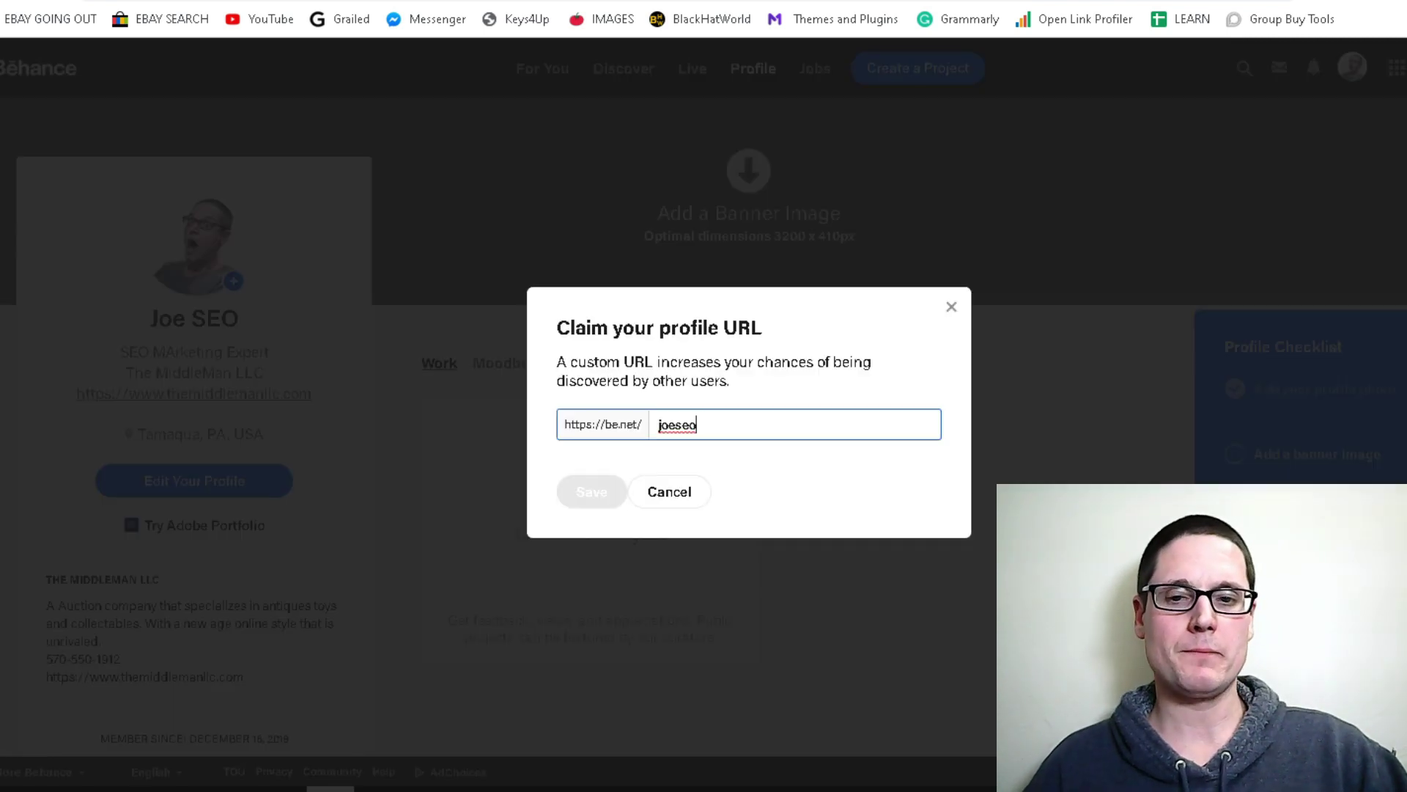
left_click(714, 417)
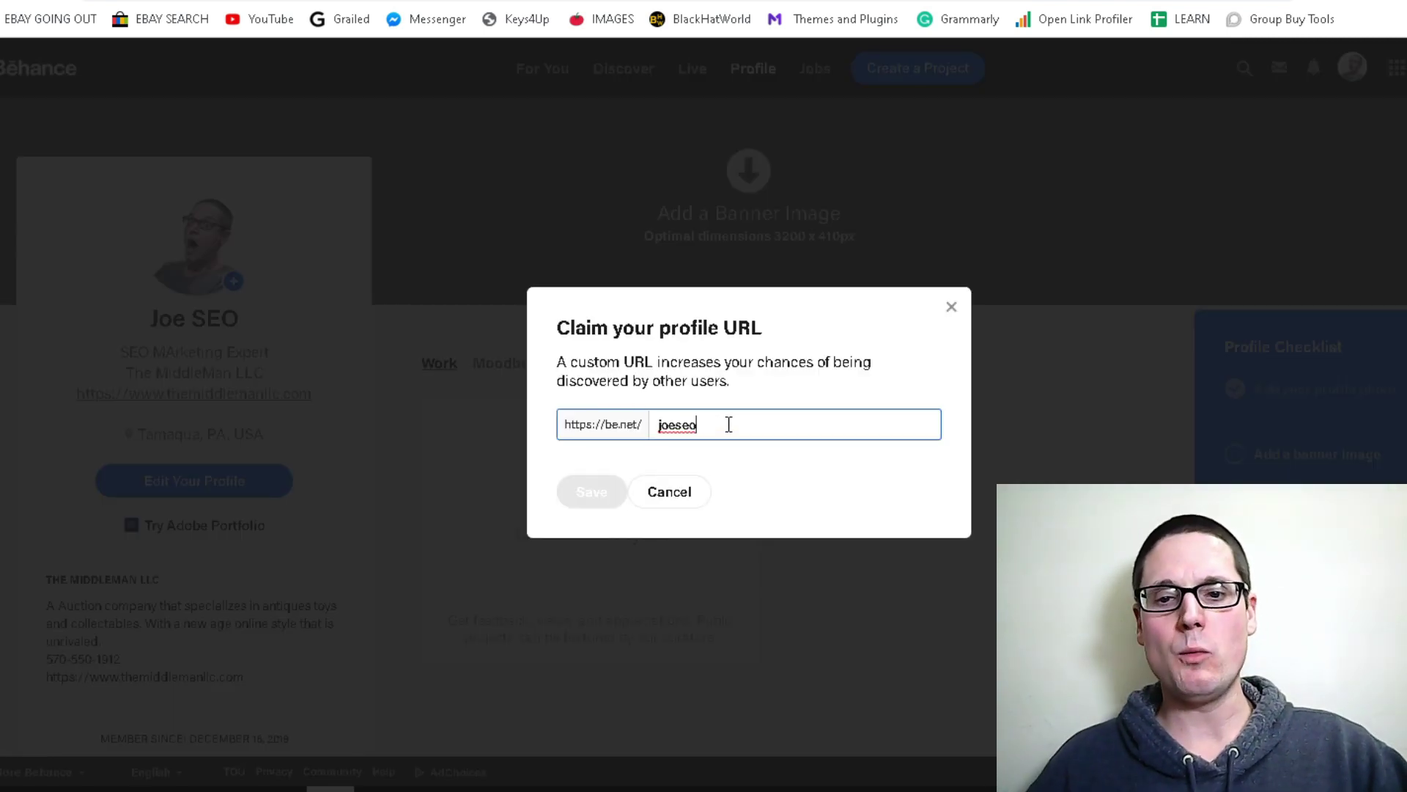
left_click_drag(728, 425, 651, 429)
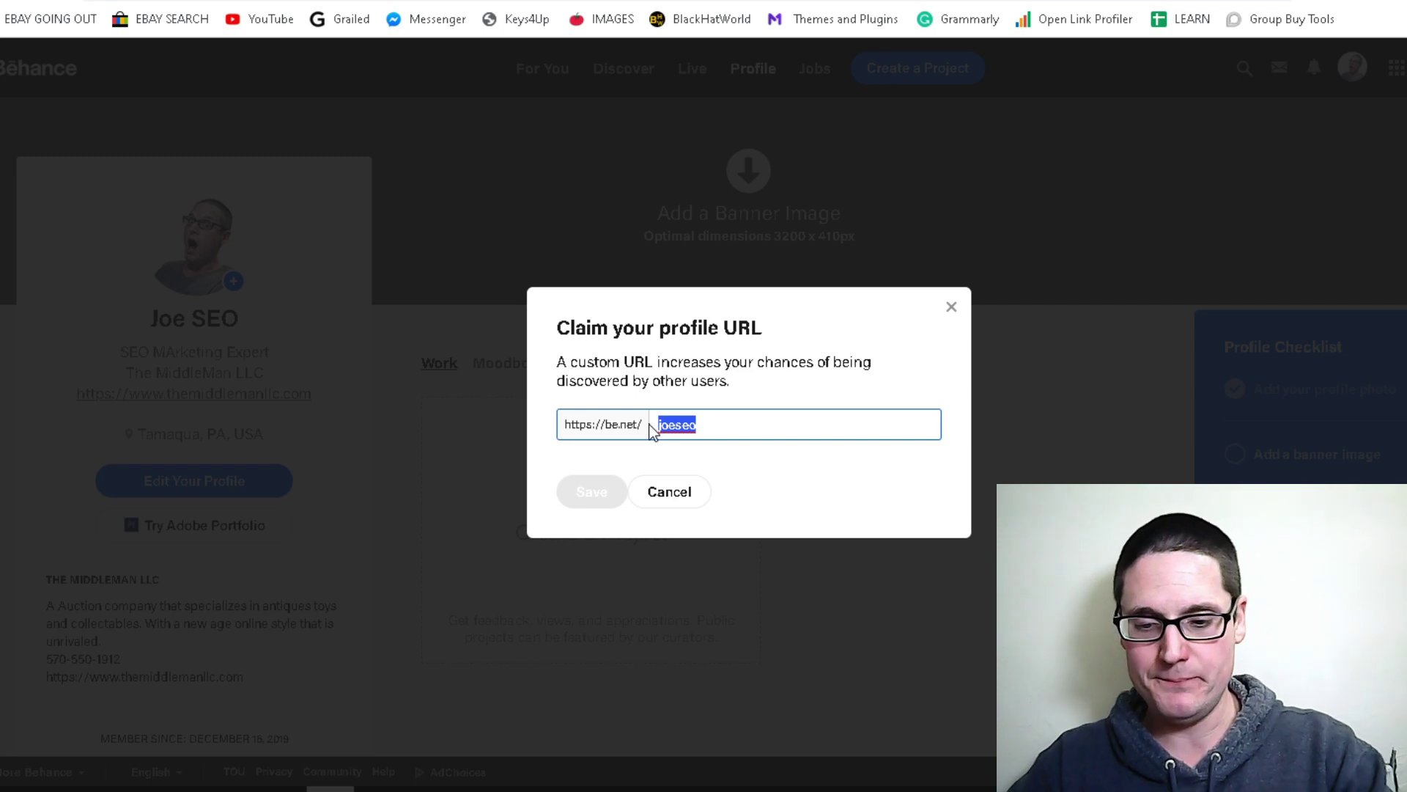
key("BackSpace")
left_click(868, 671)
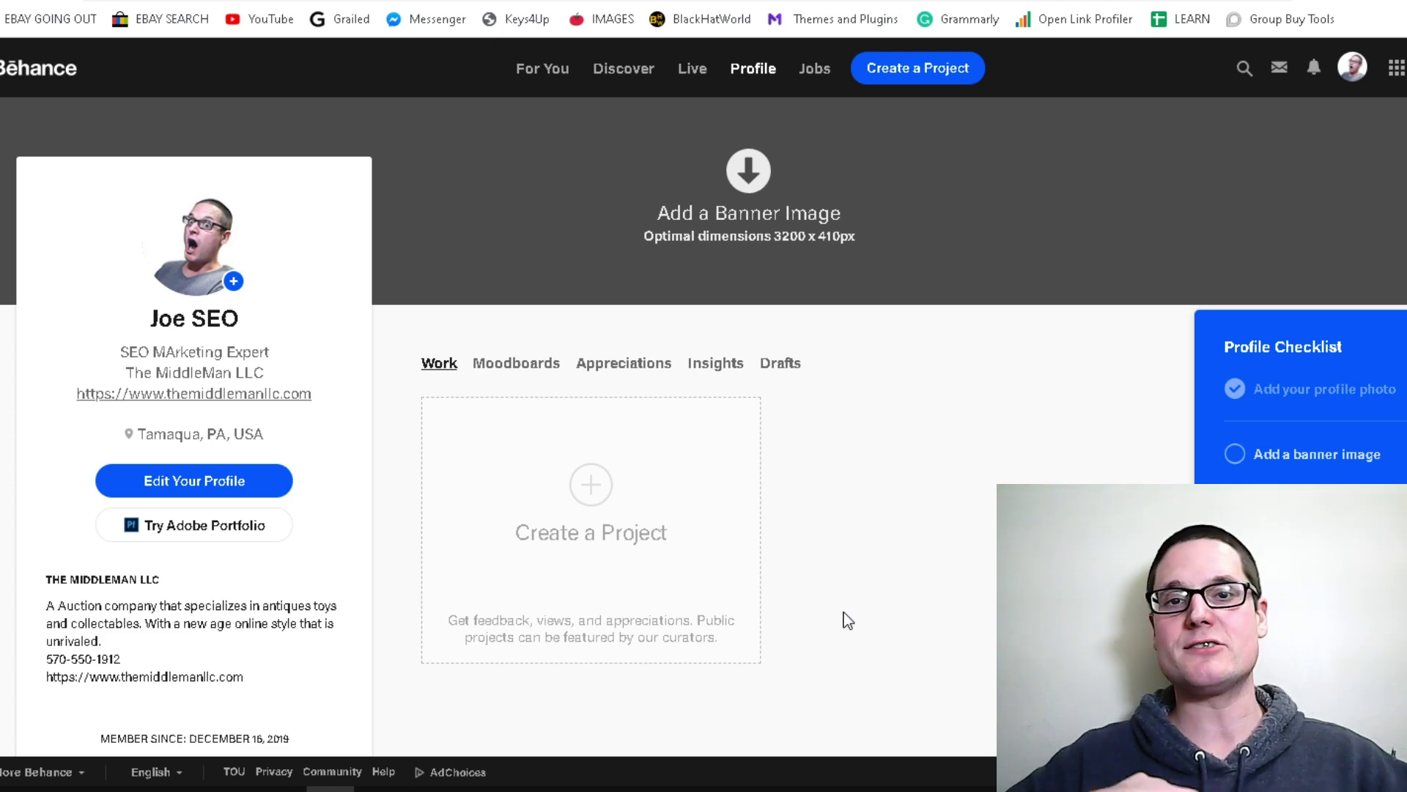
In a new tab, search Google for the consultant's name plus 'seo'
key("ctrl+t")
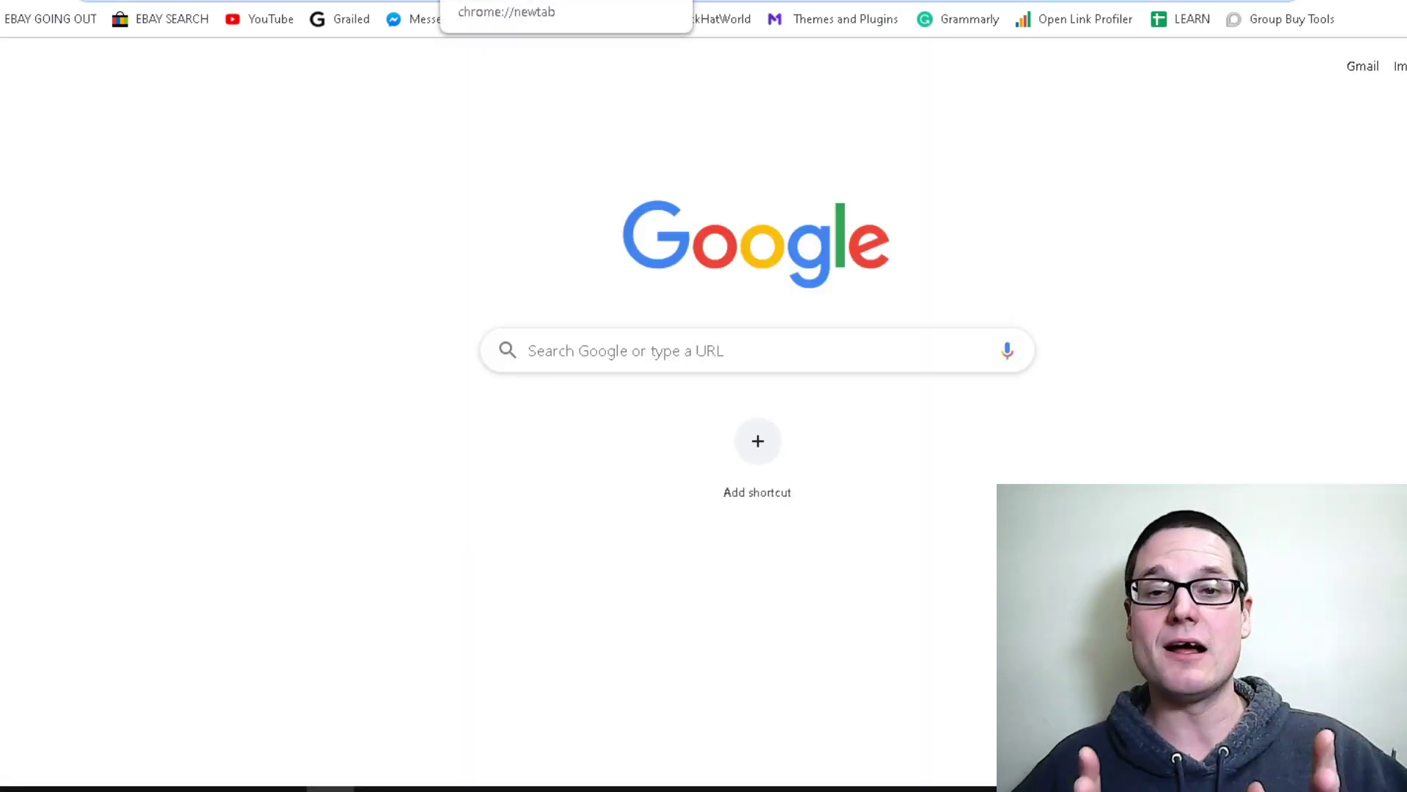
left_click(645, 451)
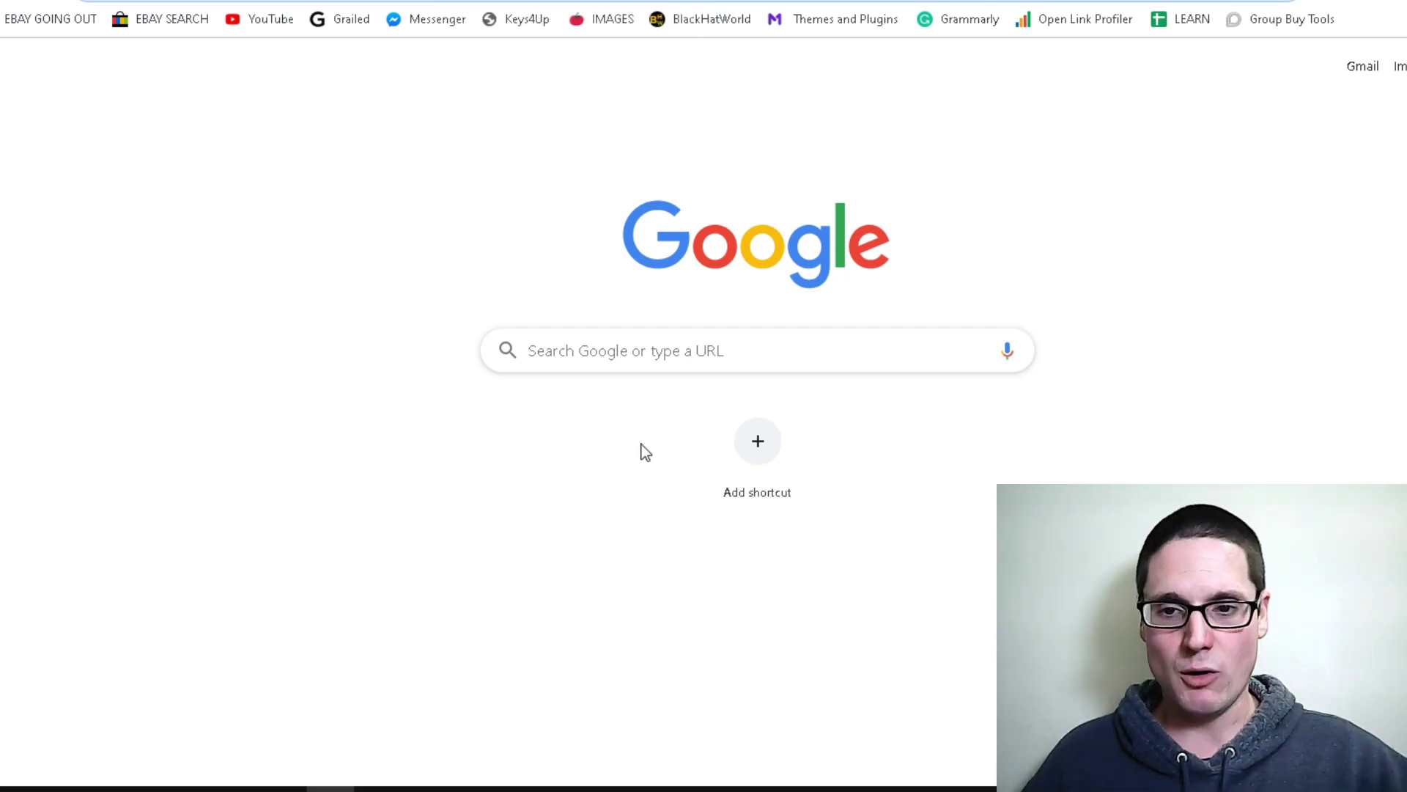
left_click(645, 351)
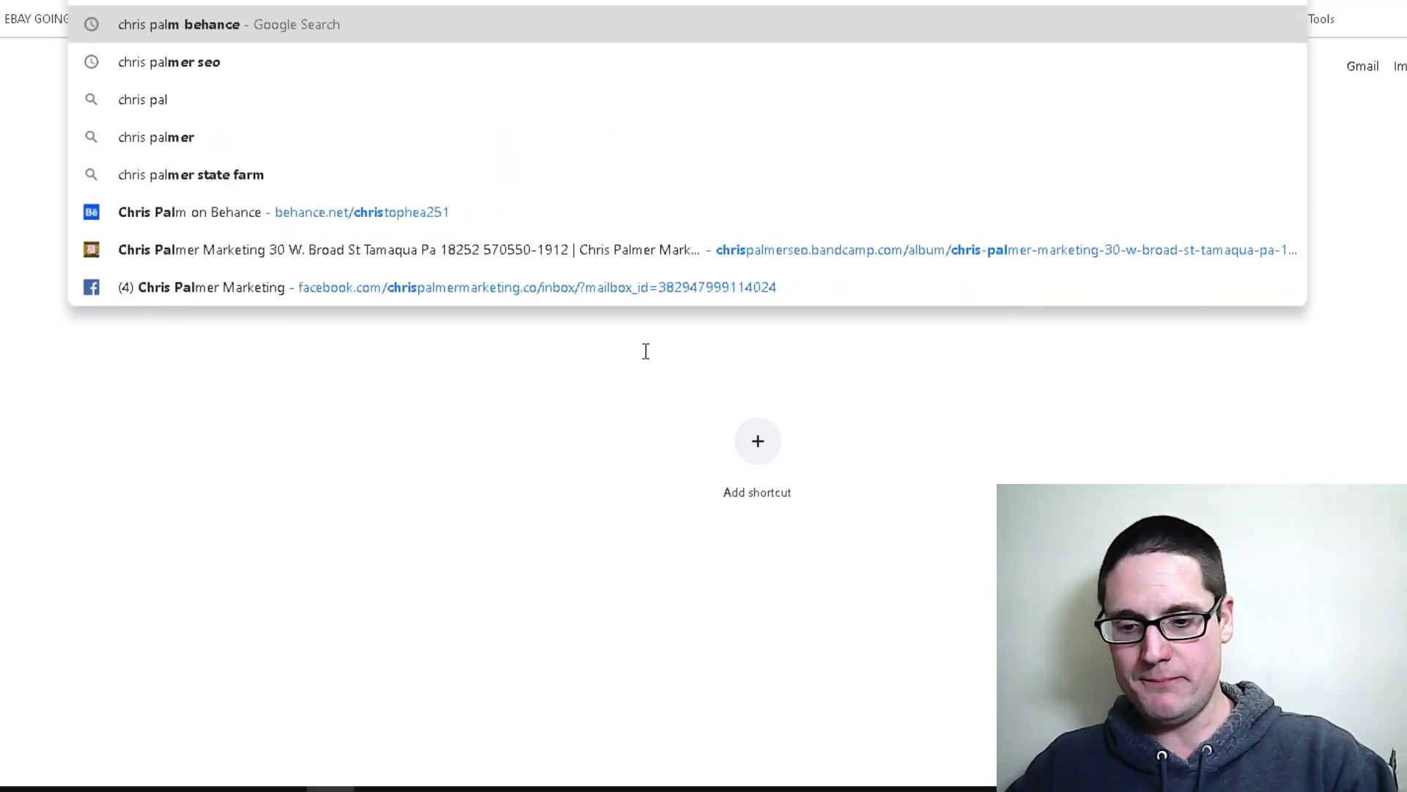
key("Return")
Find the consultant's Behance profile result and open it in a new tab
scroll(469, 402, "down", 1)
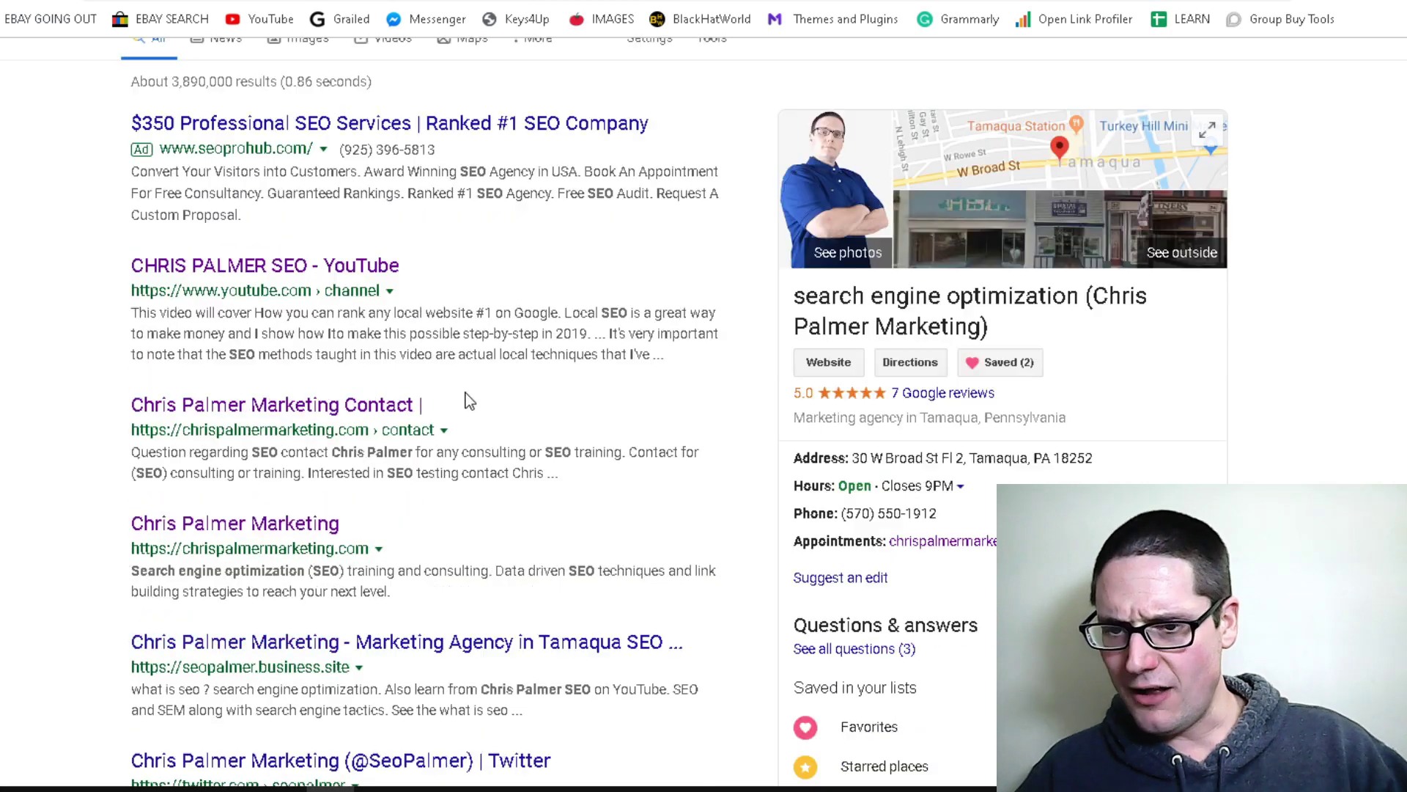
scroll(469, 401, "down", 3)
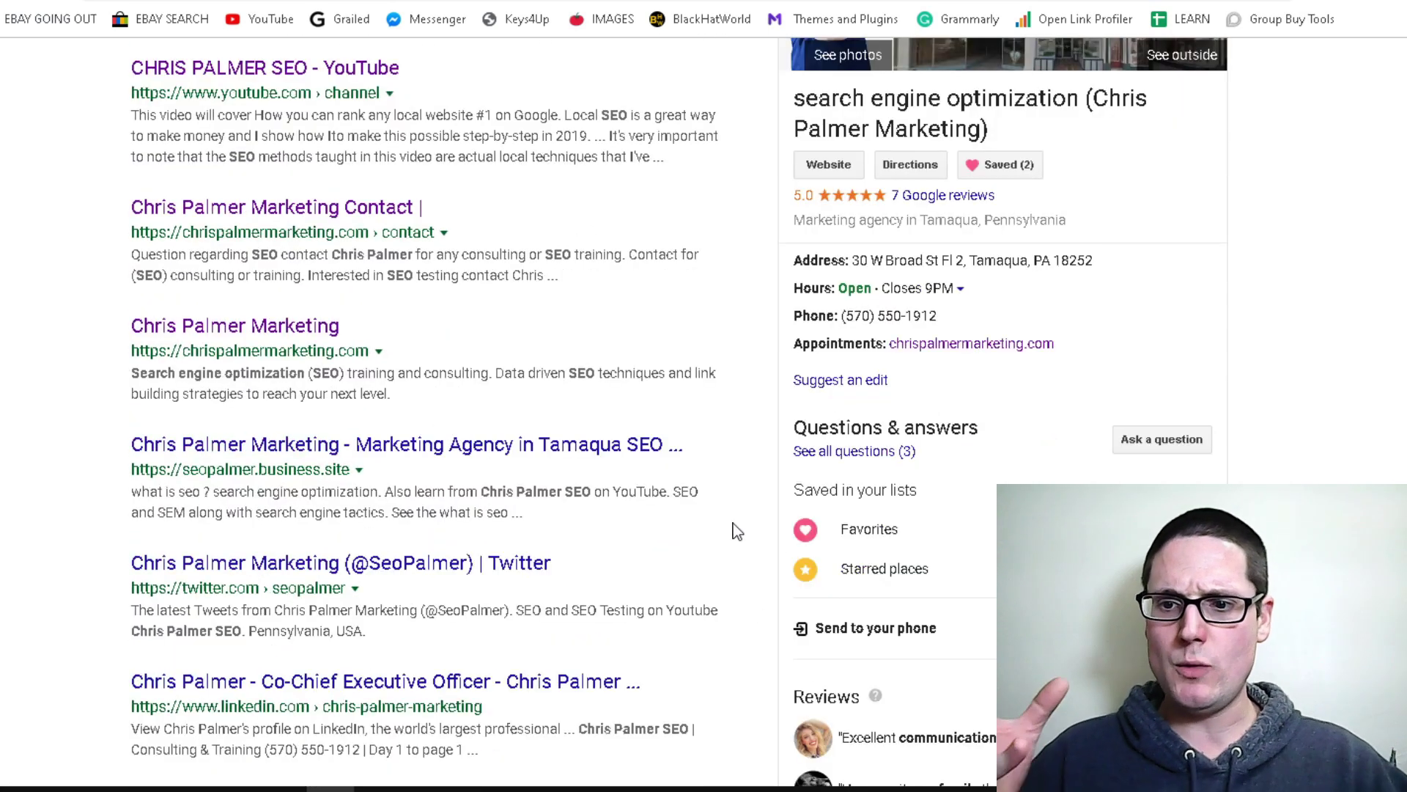
scroll(506, 527, "down", 2)
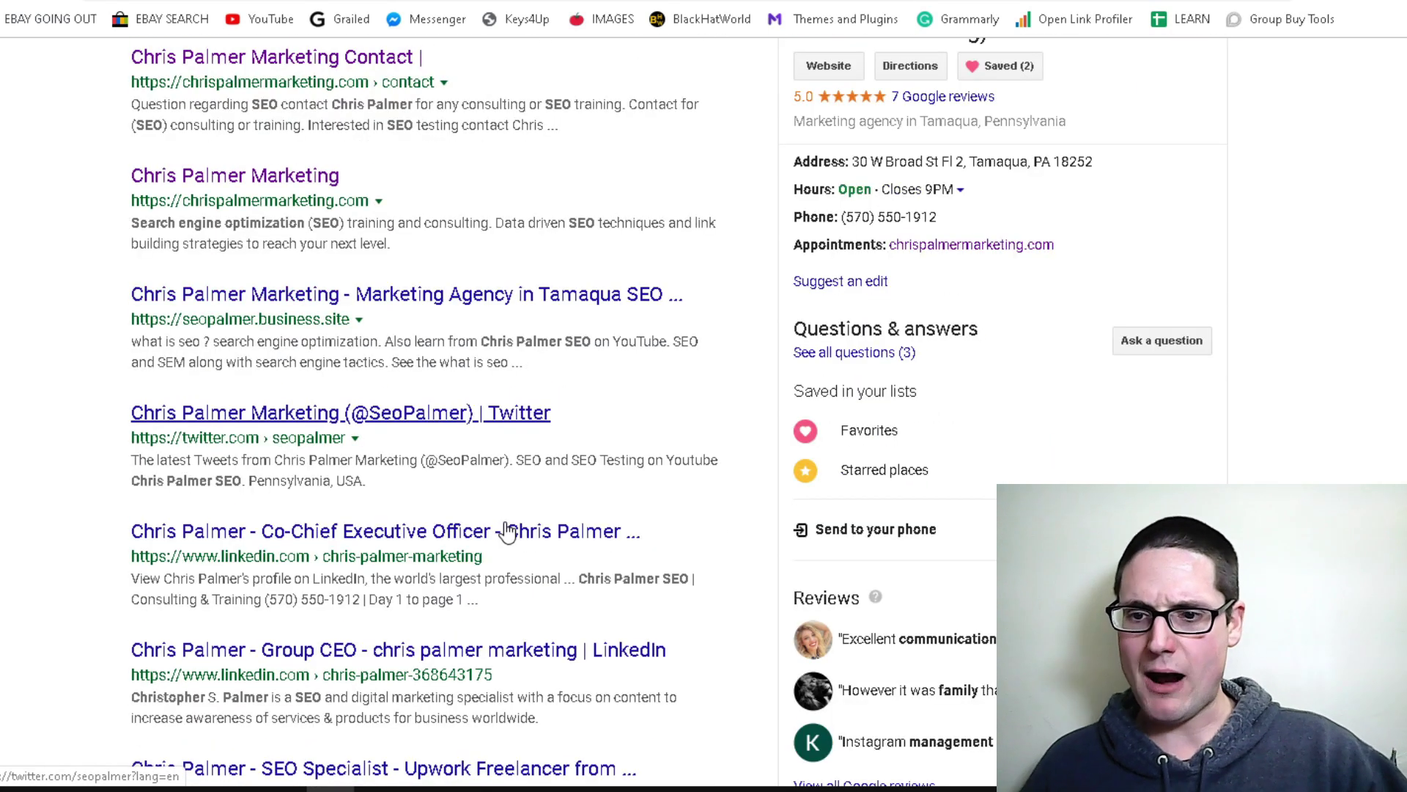
scroll(506, 531, "down", 3)
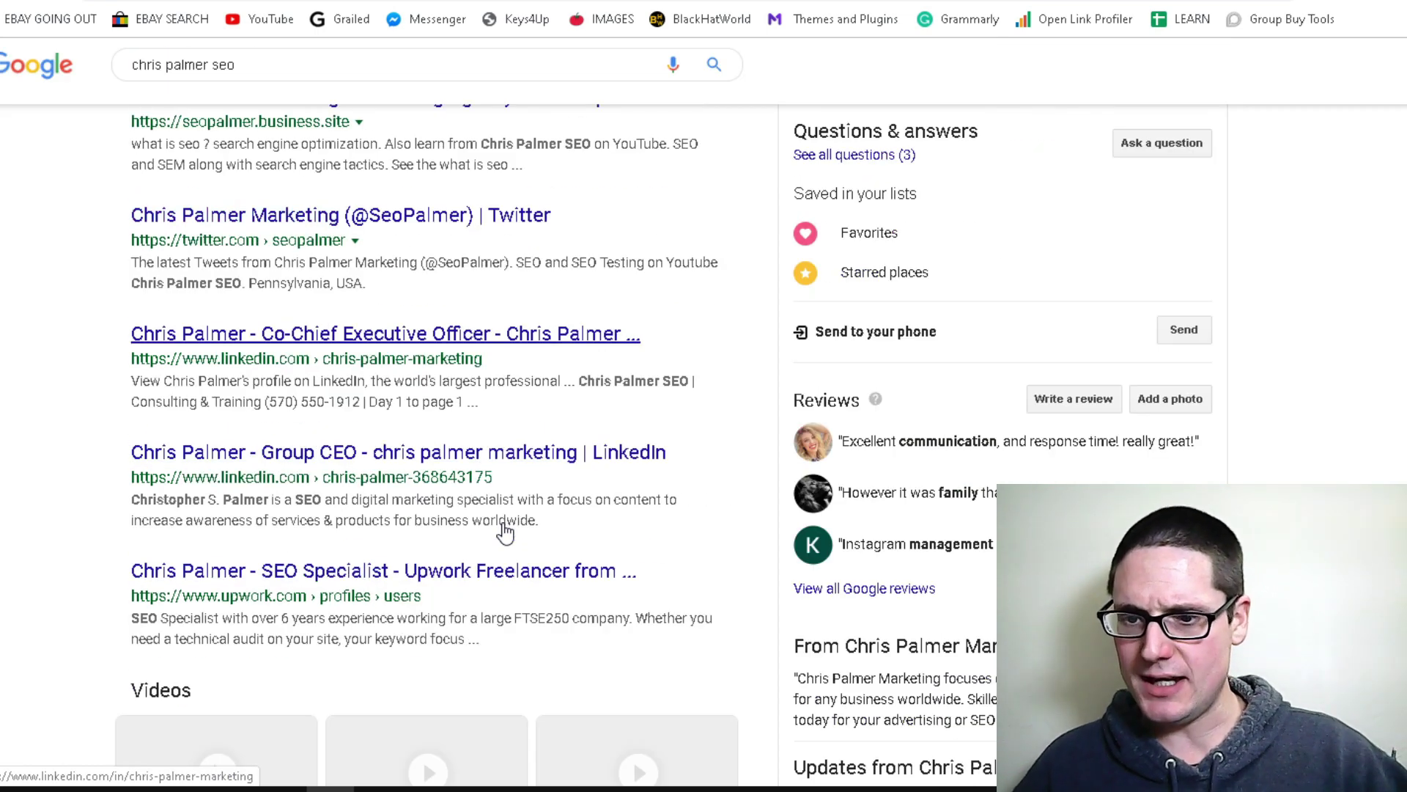
scroll(506, 528, "down", 10)
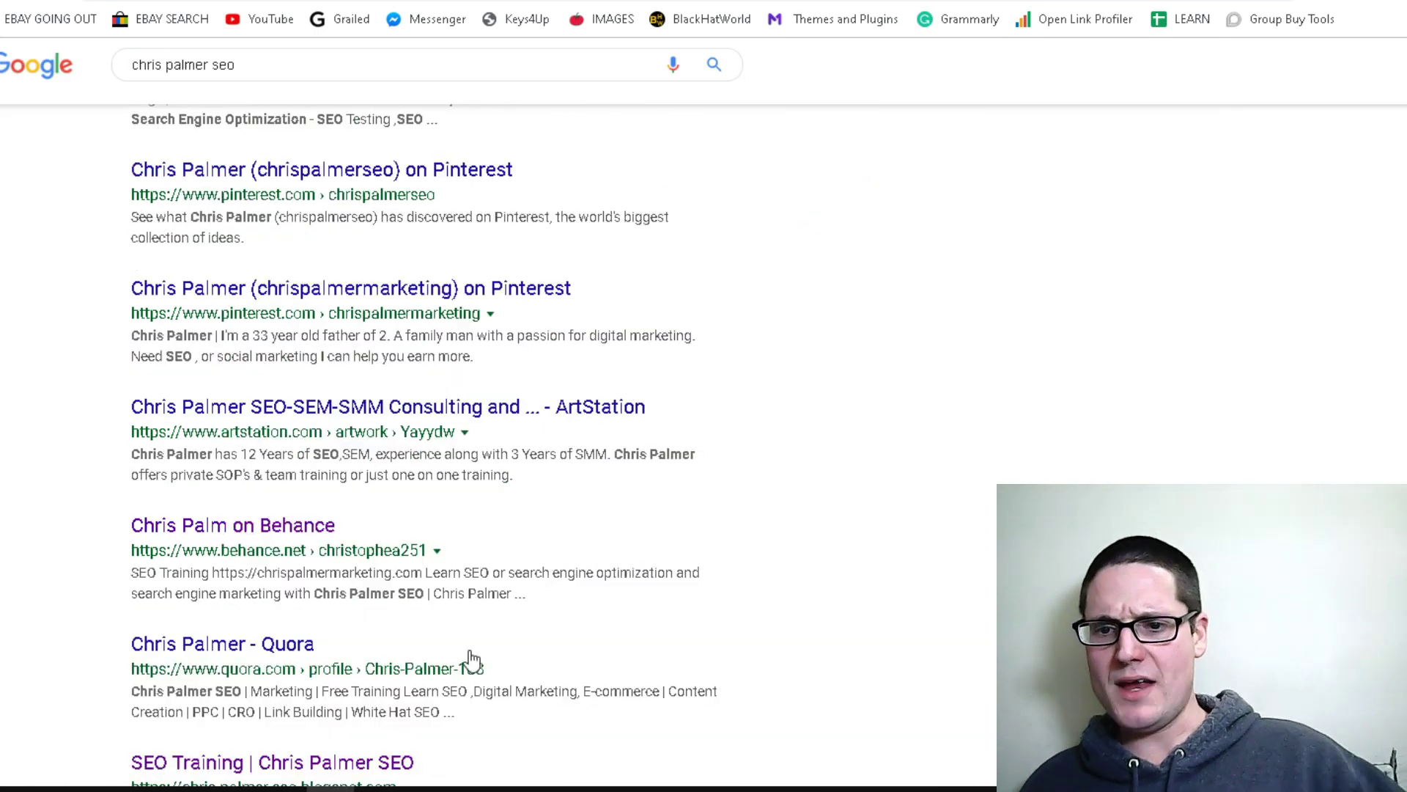
scroll(471, 658, "down", 1)
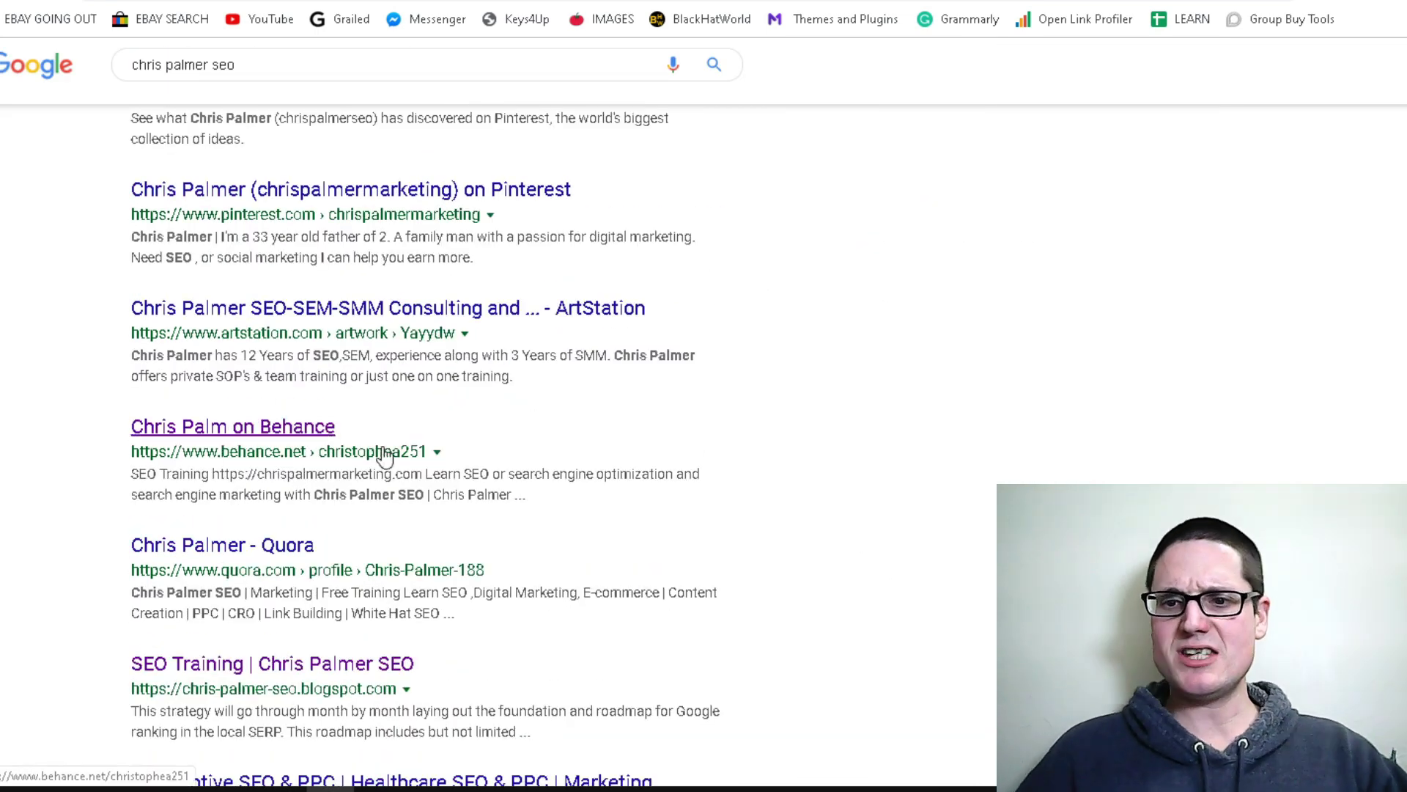
left_click_drag(335, 427, 137, 426)
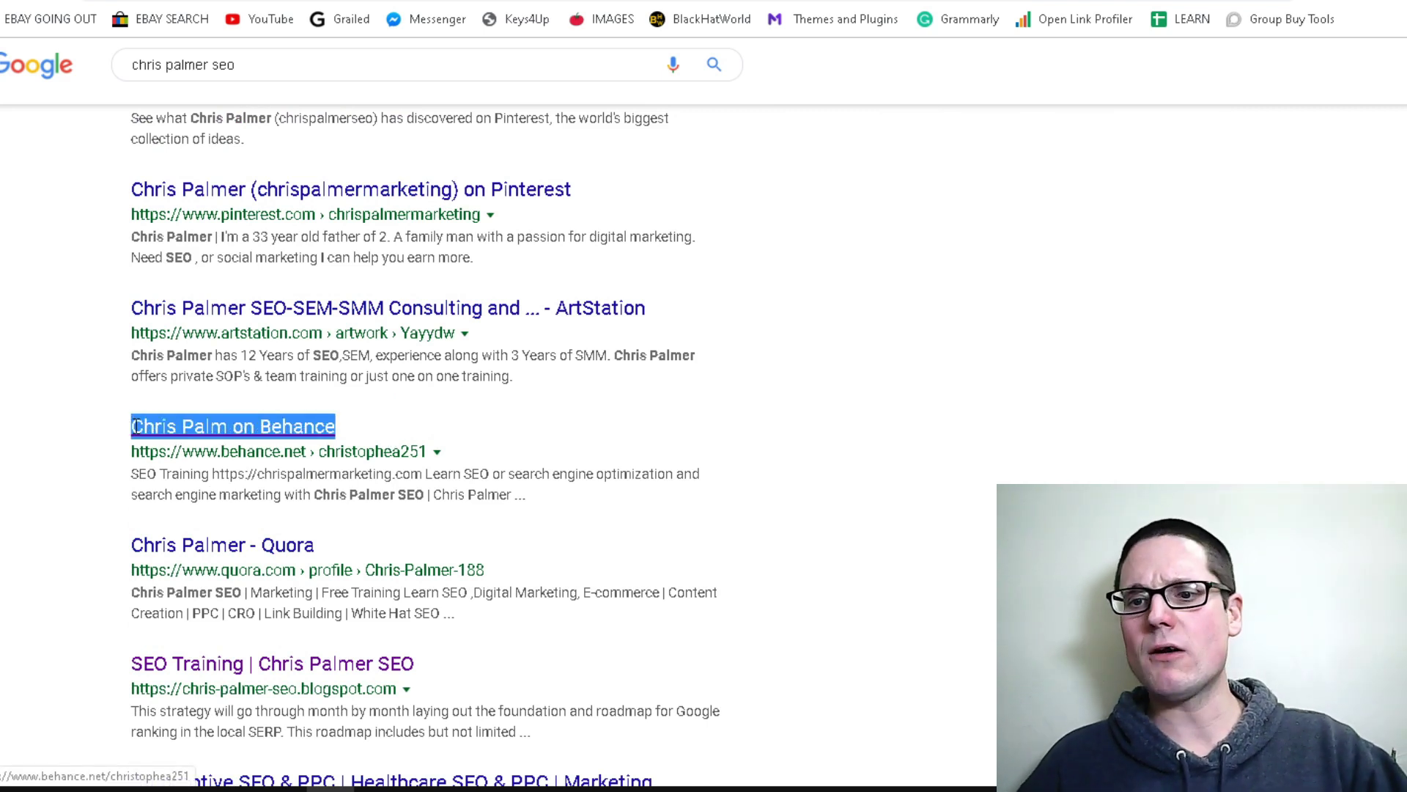
left_click(367, 435)
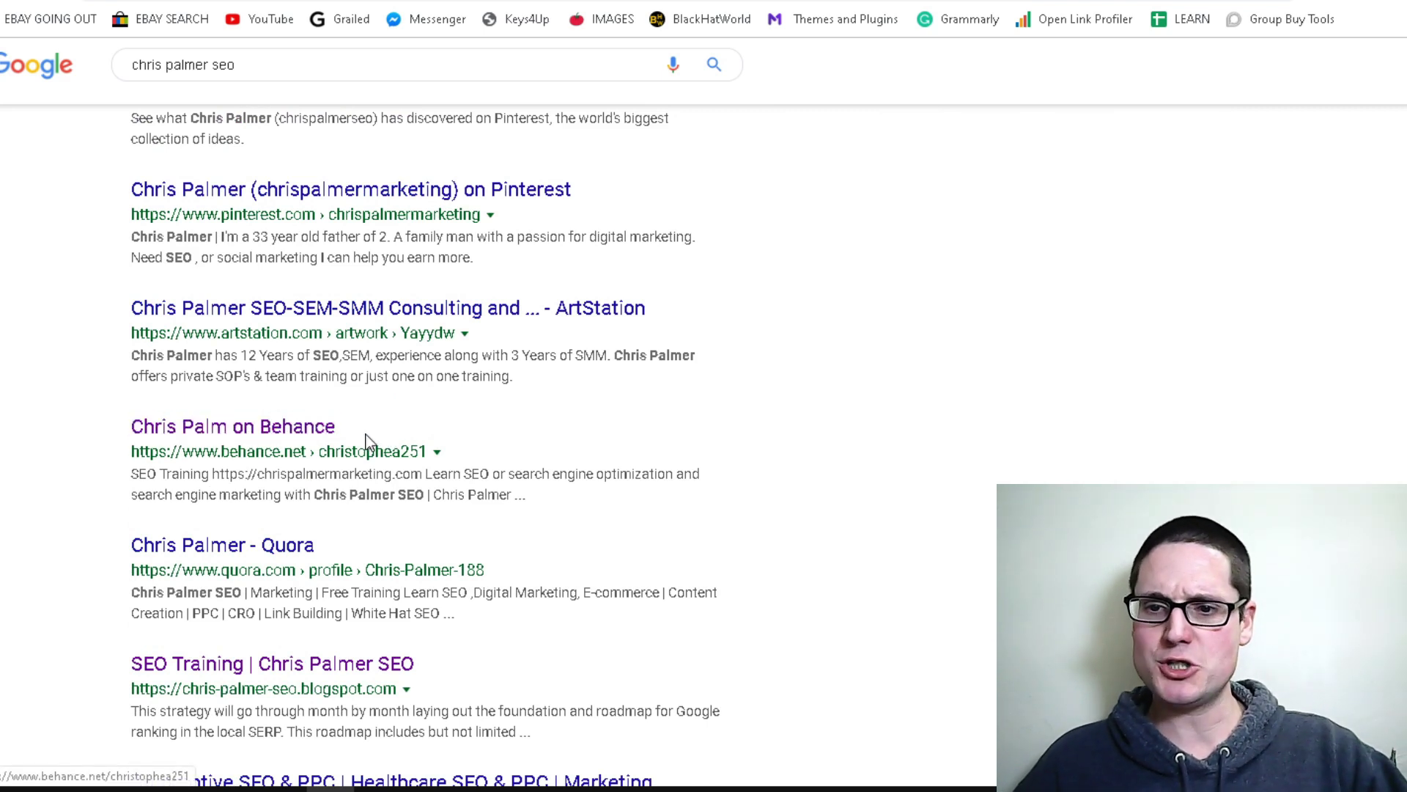
right_click(255, 433)
left_click(296, 450)
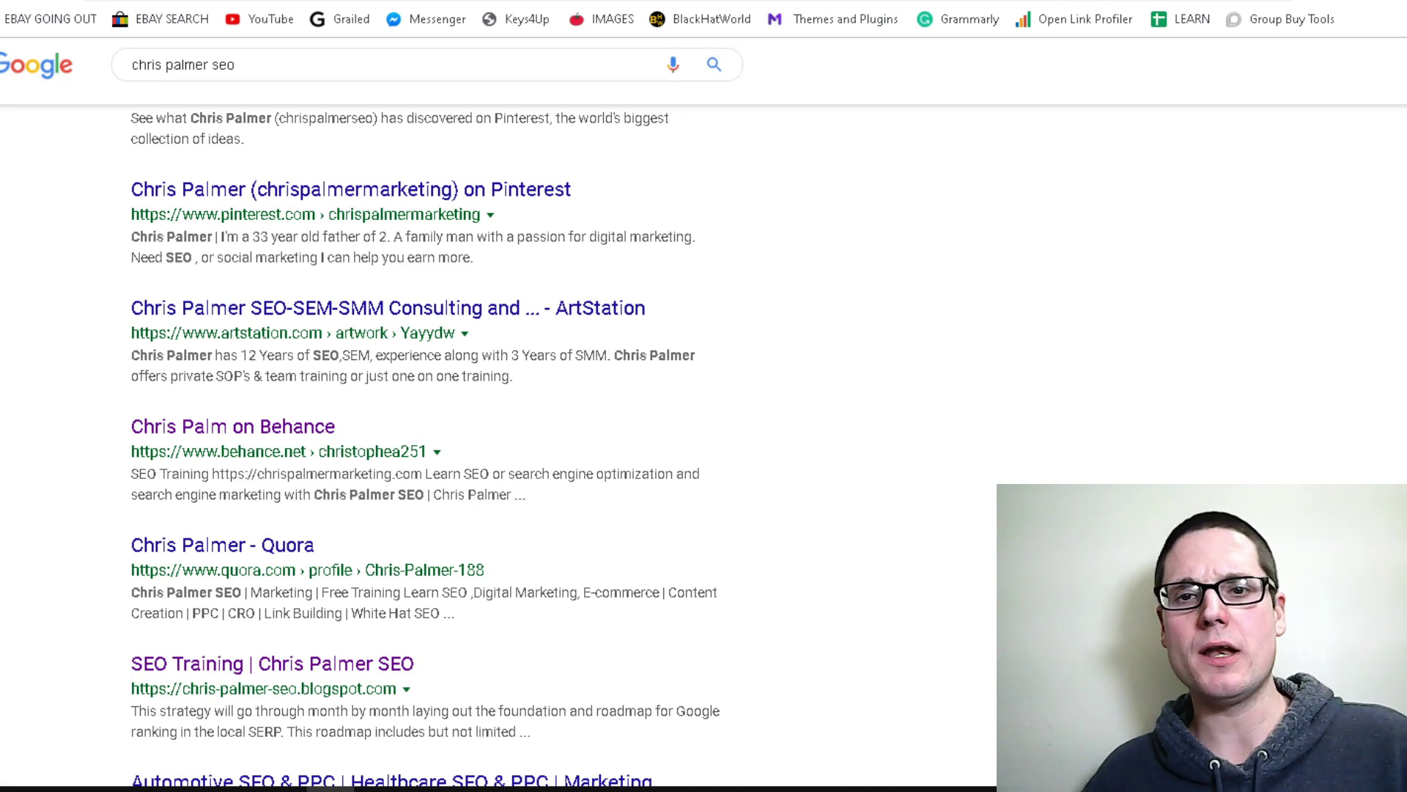
Open the other consultant's full resume from their Behance profile
key("ctrl+Tab")
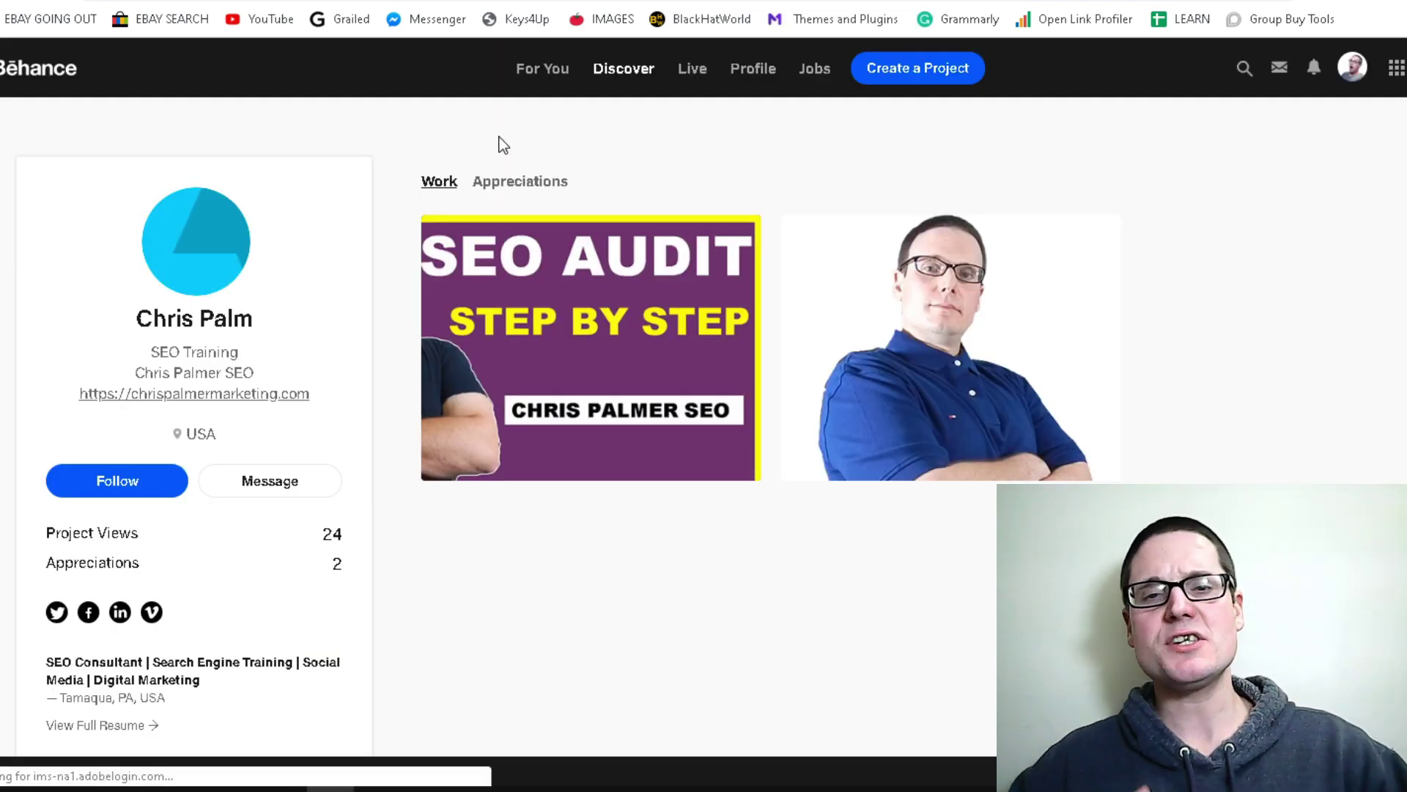
scroll(402, 287, "down", 3)
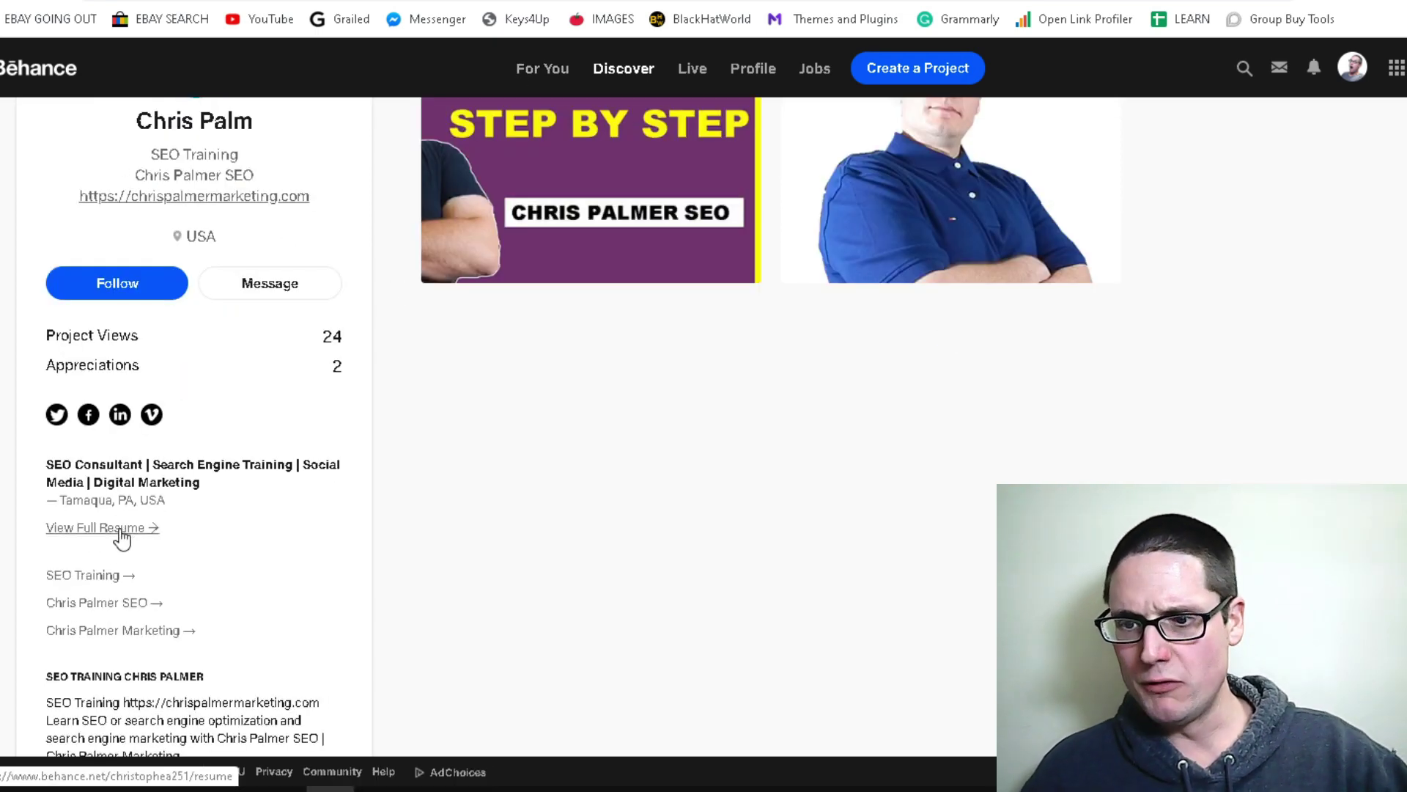
left_click(123, 532)
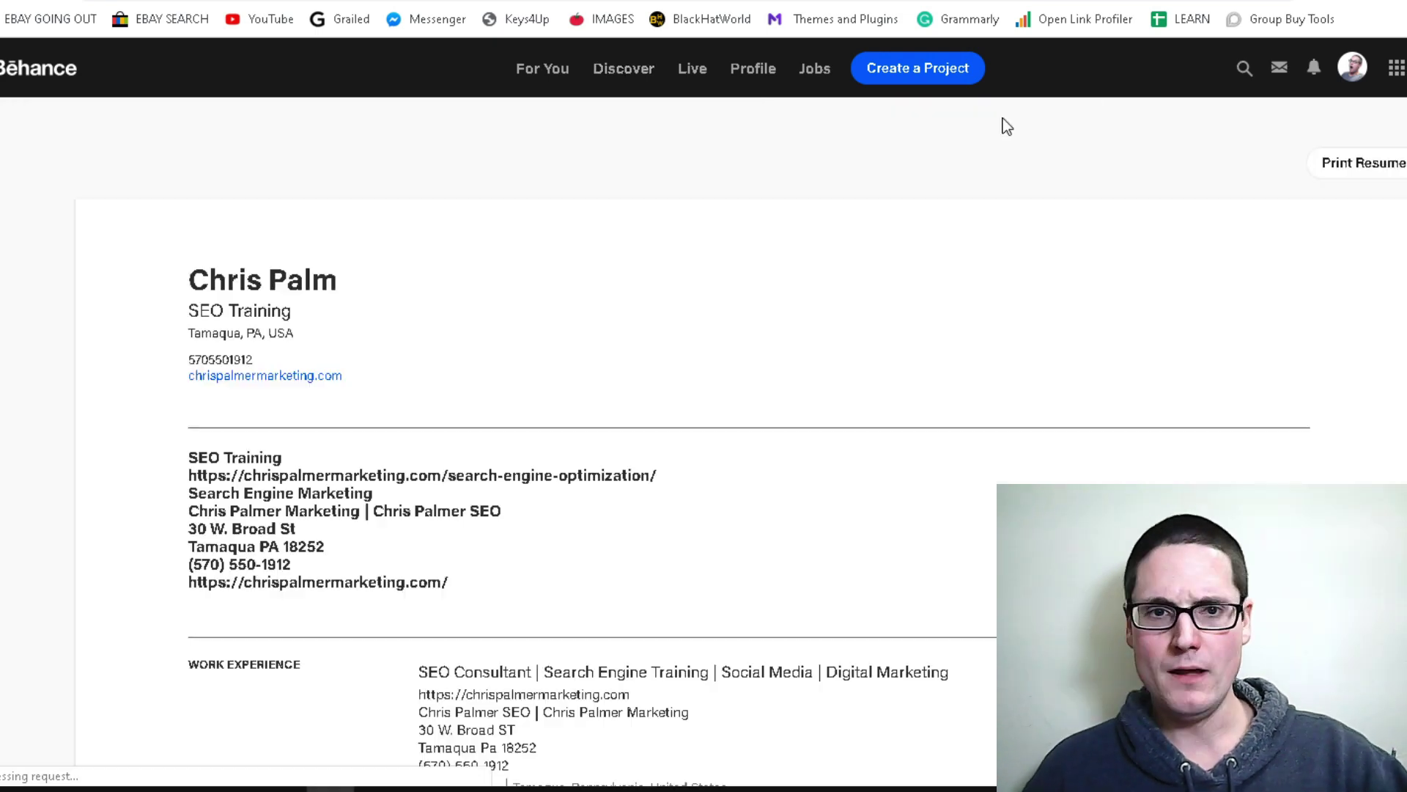
Enable MozBar with followed-link highlighting to check the resume's website link, then return to mail.com
left_click(1357, 1)
left_click(202, 102)
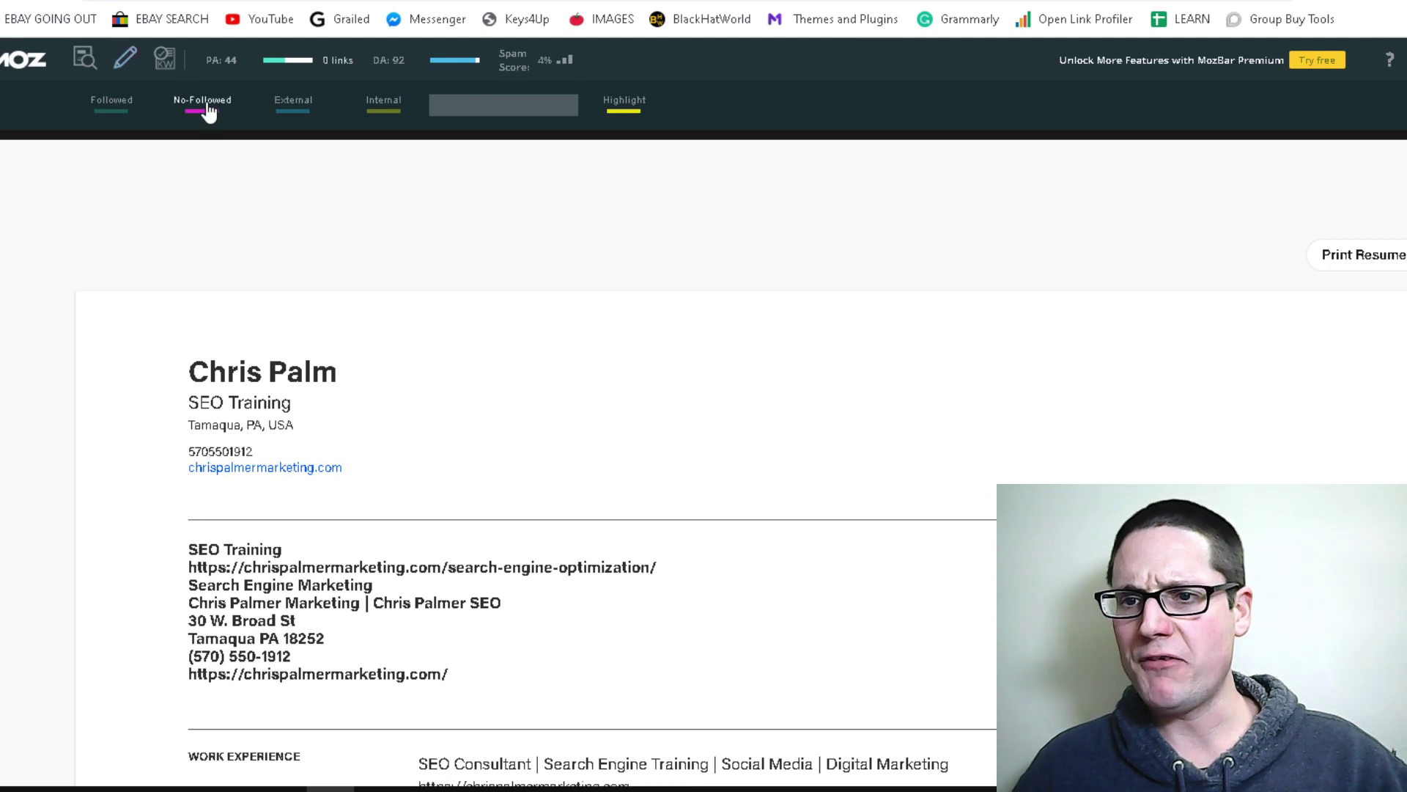
left_click(110, 100)
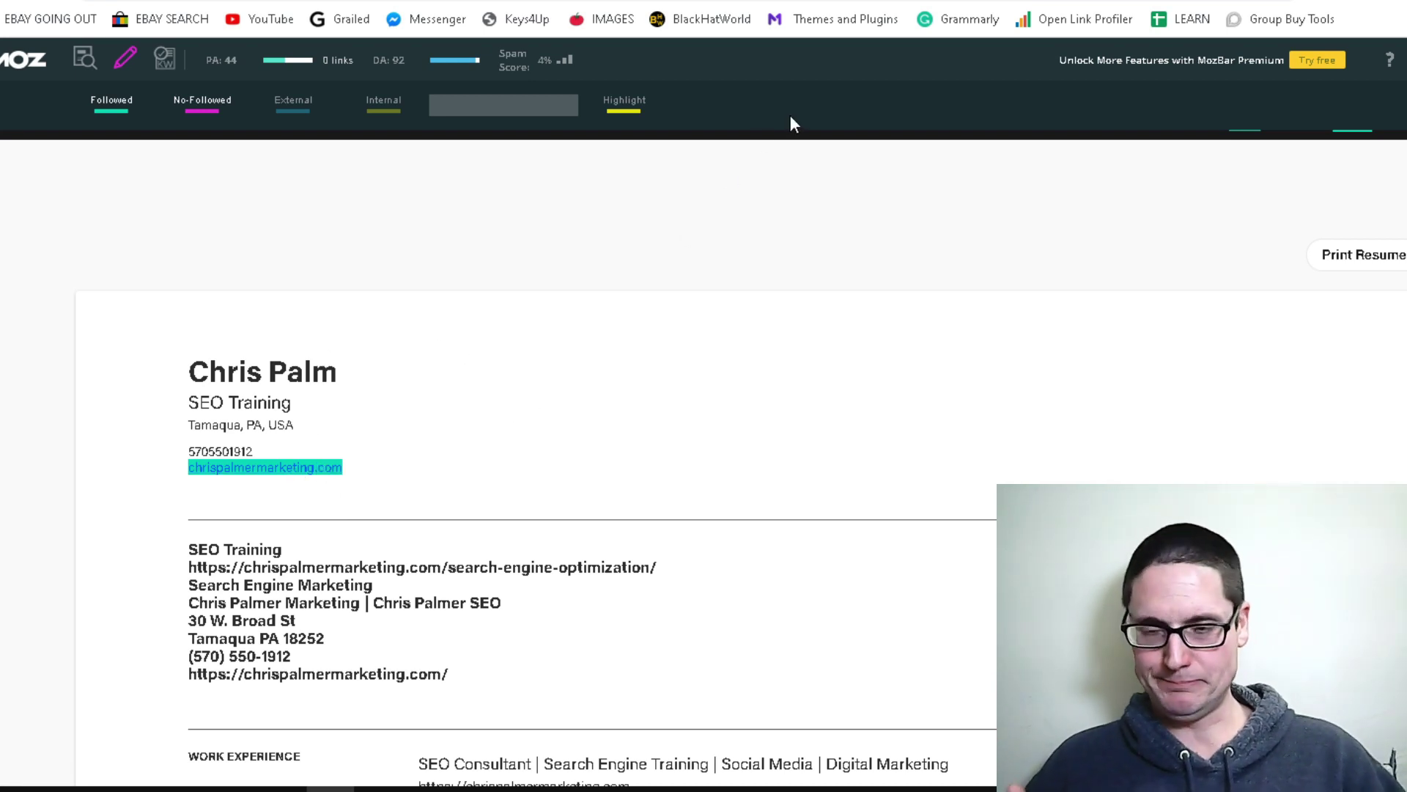
key("ctrl+Tab")
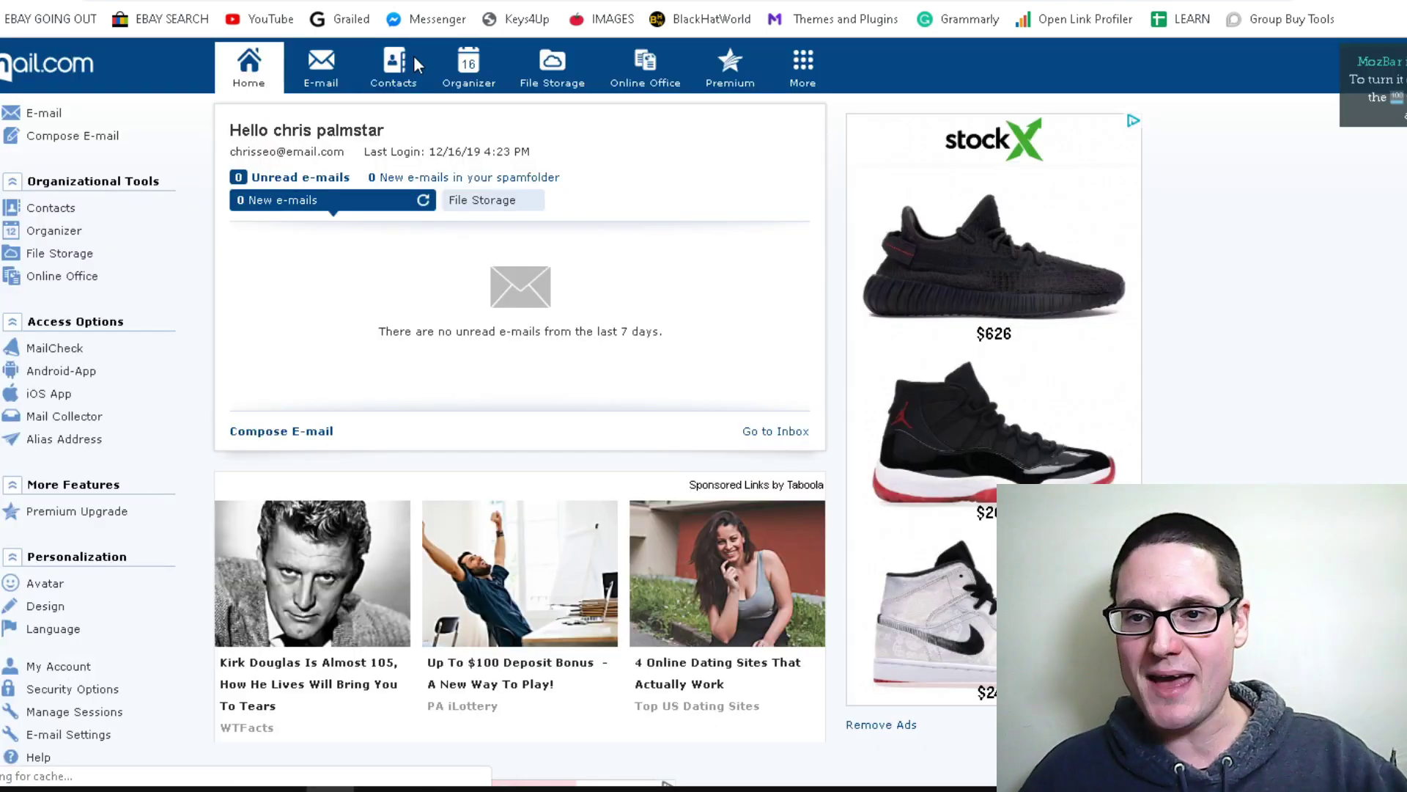
Return to The MiddleMan LLC's own SEO Marketing Expert profile page
left_click(483, 209)
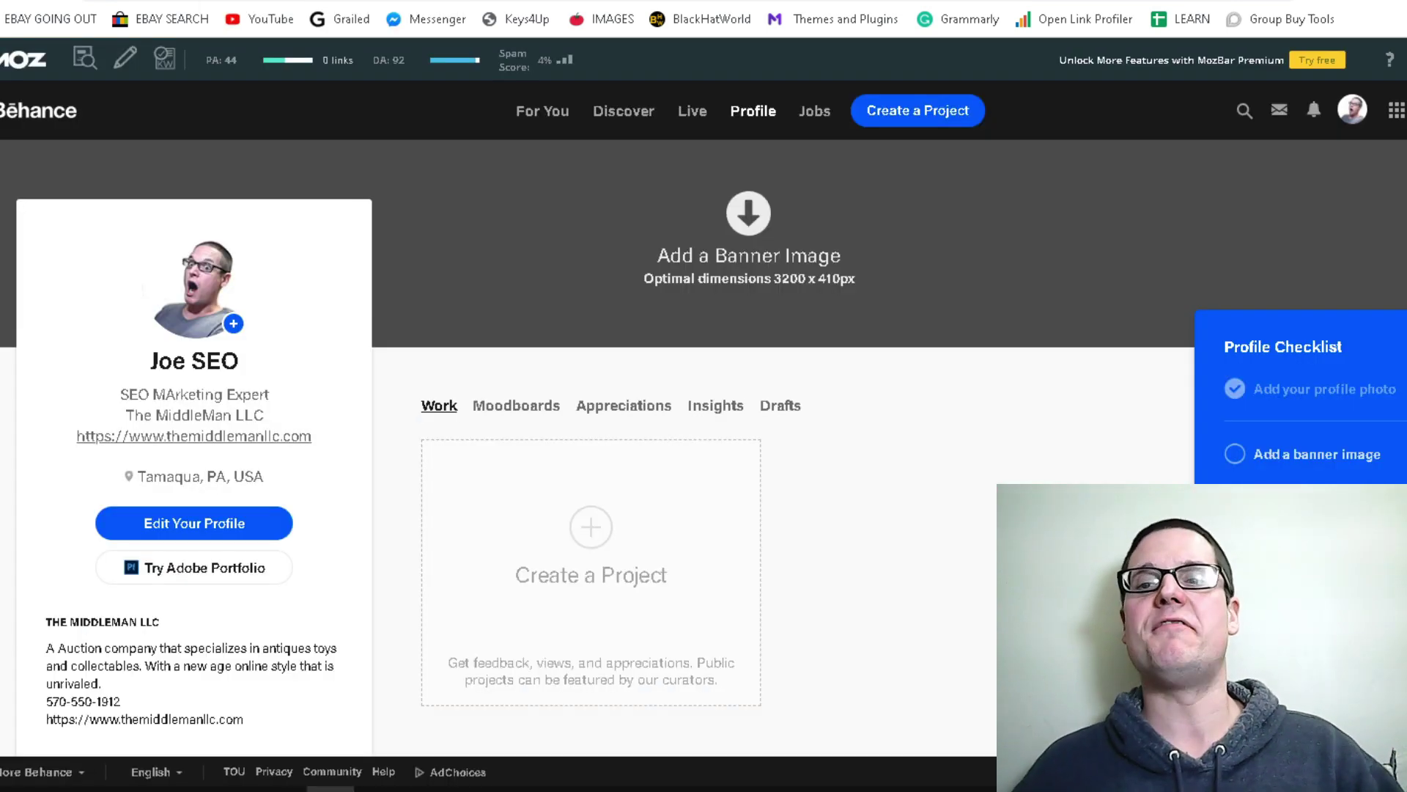